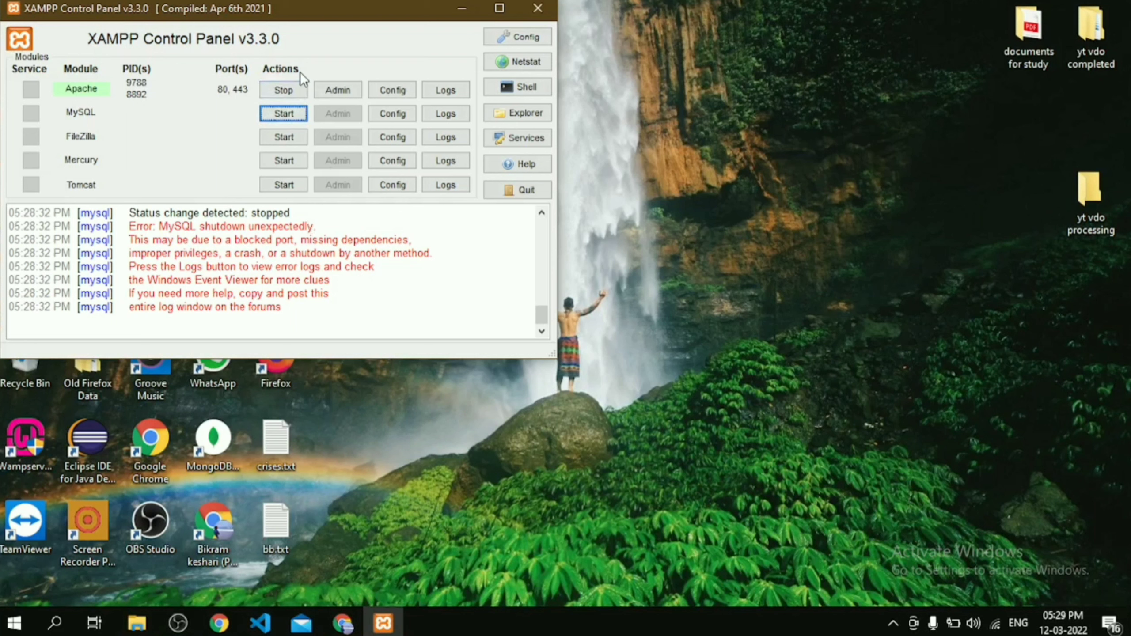
# Step: Stop the Apache module and close the XAMPP Control Panel
pyautogui.click(278, 91)
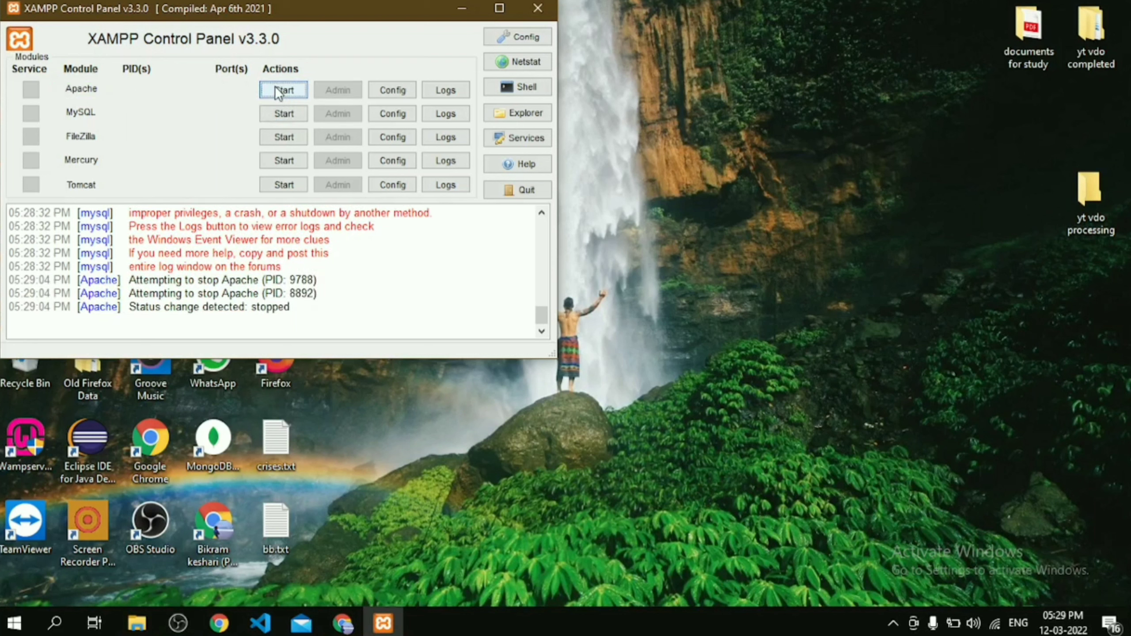
pyautogui.click(546, 10)
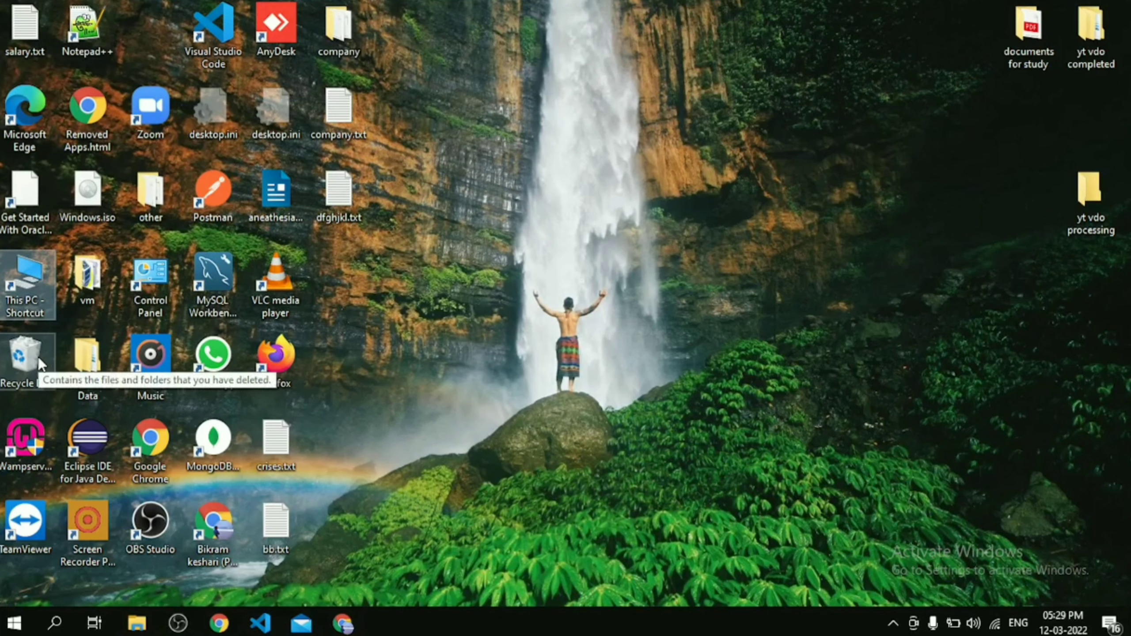
# Step: Switch to File Explorer and open the mysql folder inside xampp on the C: drive
pyautogui.doubleClick(30, 283)
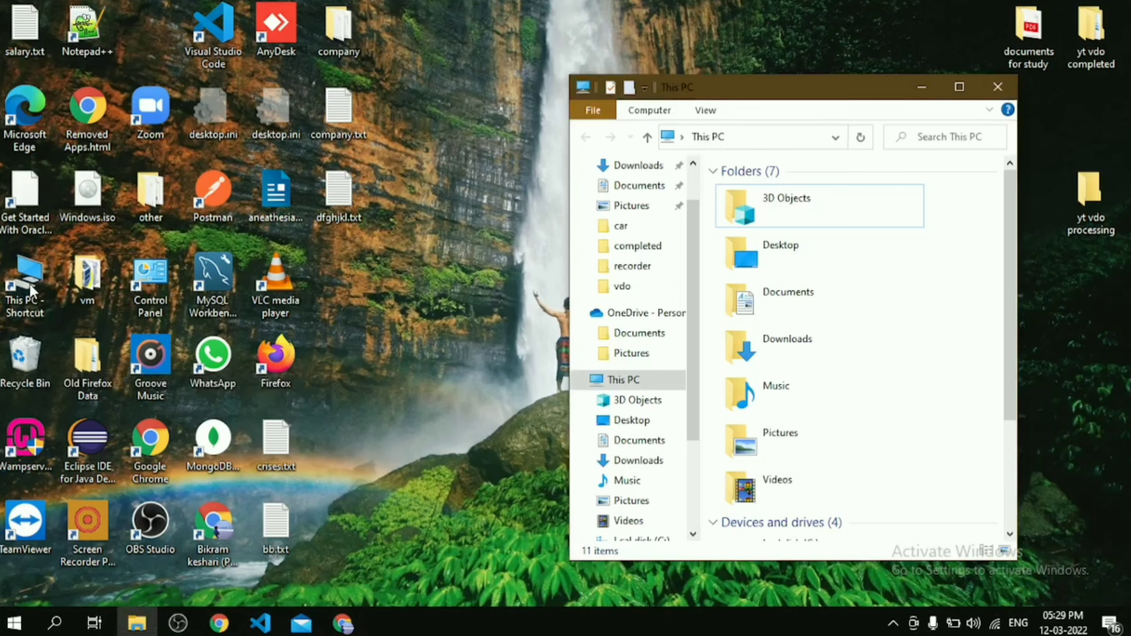
pyautogui.click(950, 80)
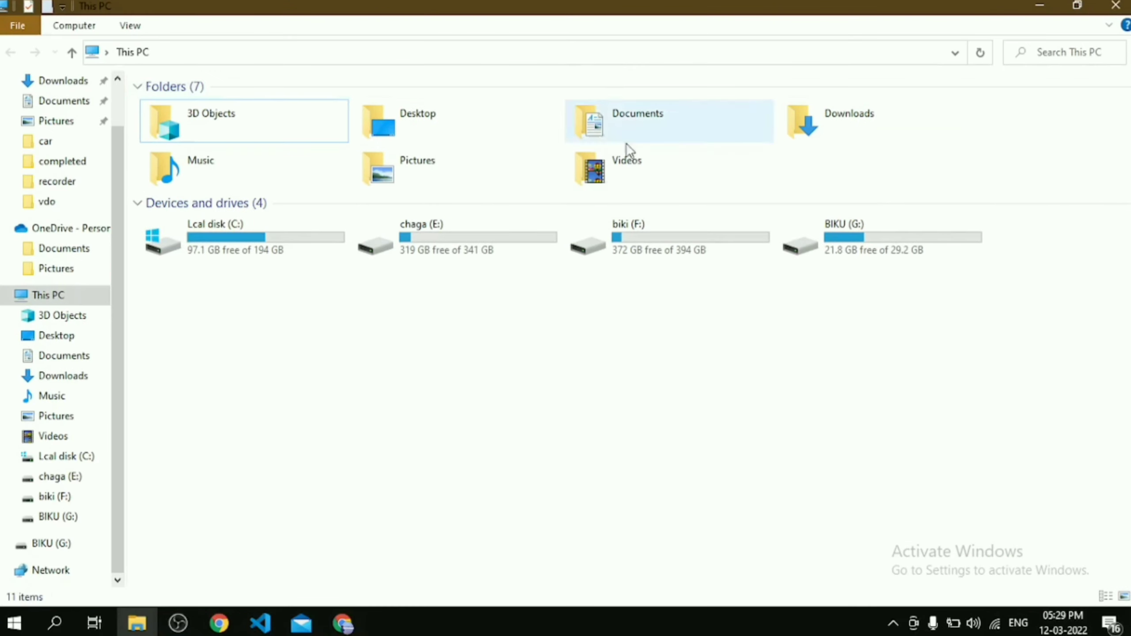
pyautogui.doubleClick(244, 226)
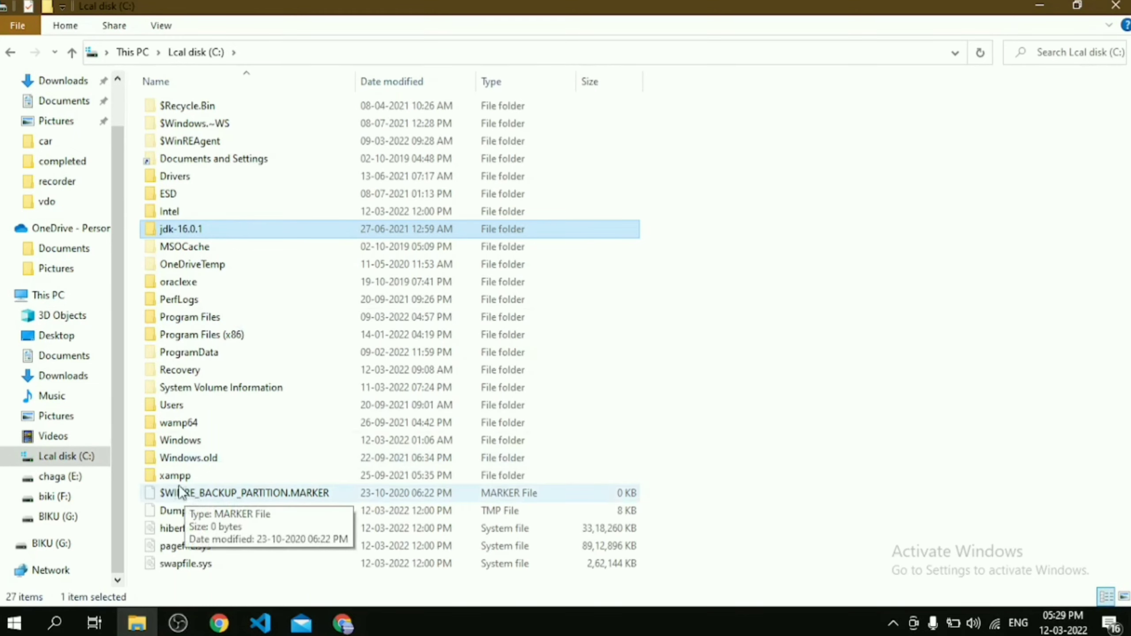
pyautogui.doubleClick(165, 476)
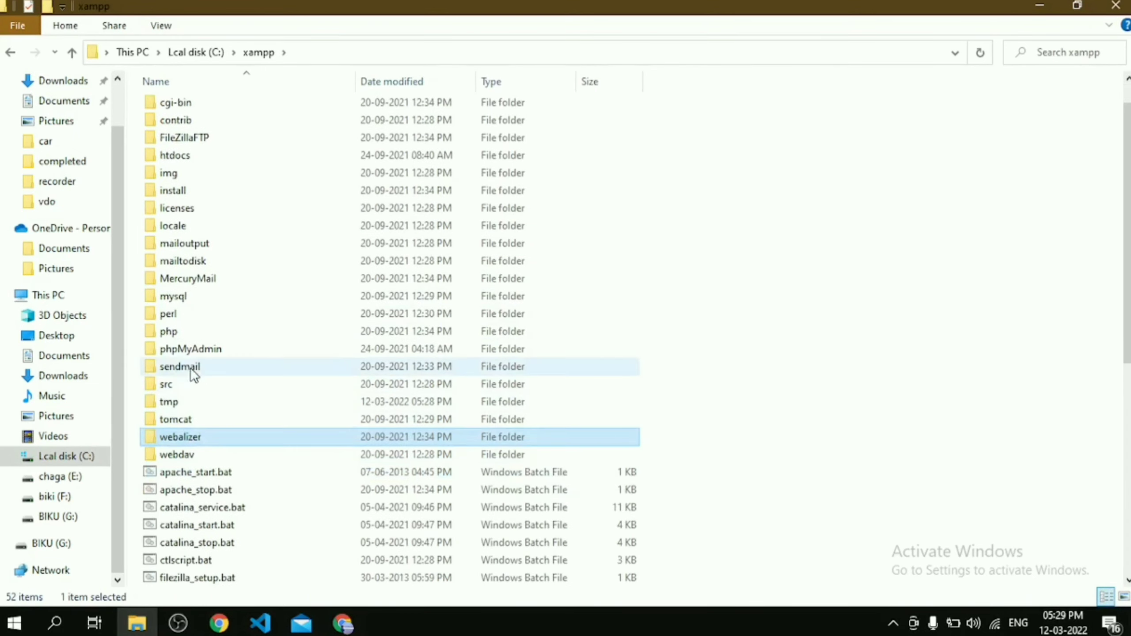
pyautogui.click(181, 297)
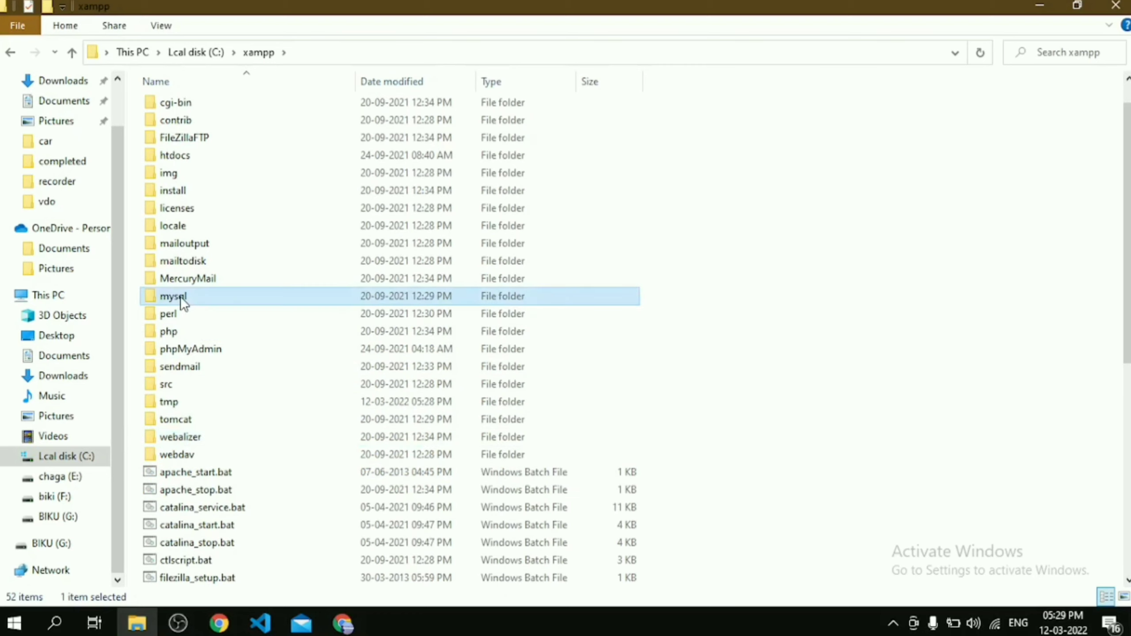
pyautogui.doubleClick(181, 298)
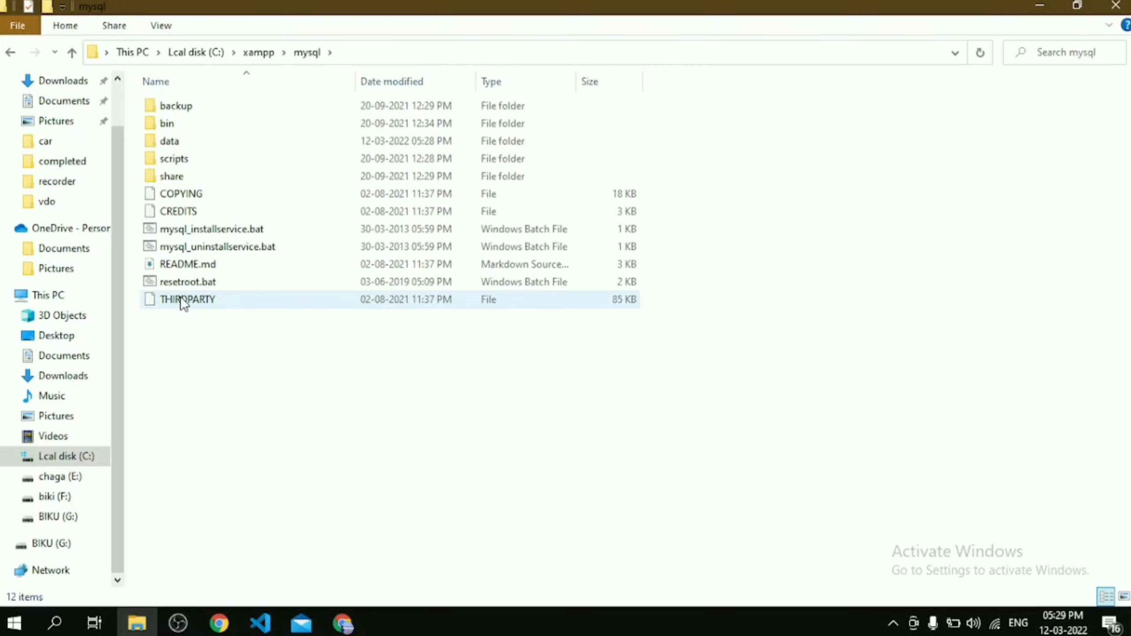
# Step: Rename the data folder in the mysql directory as old_data
pyautogui.click(212, 143)
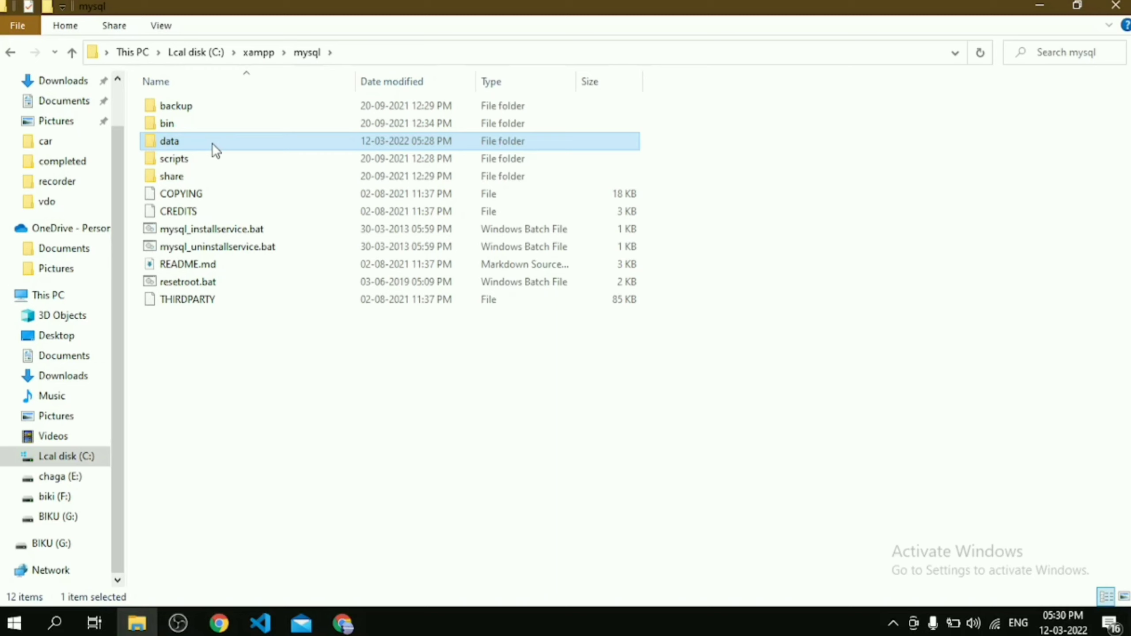
pyautogui.rightClick(212, 143)
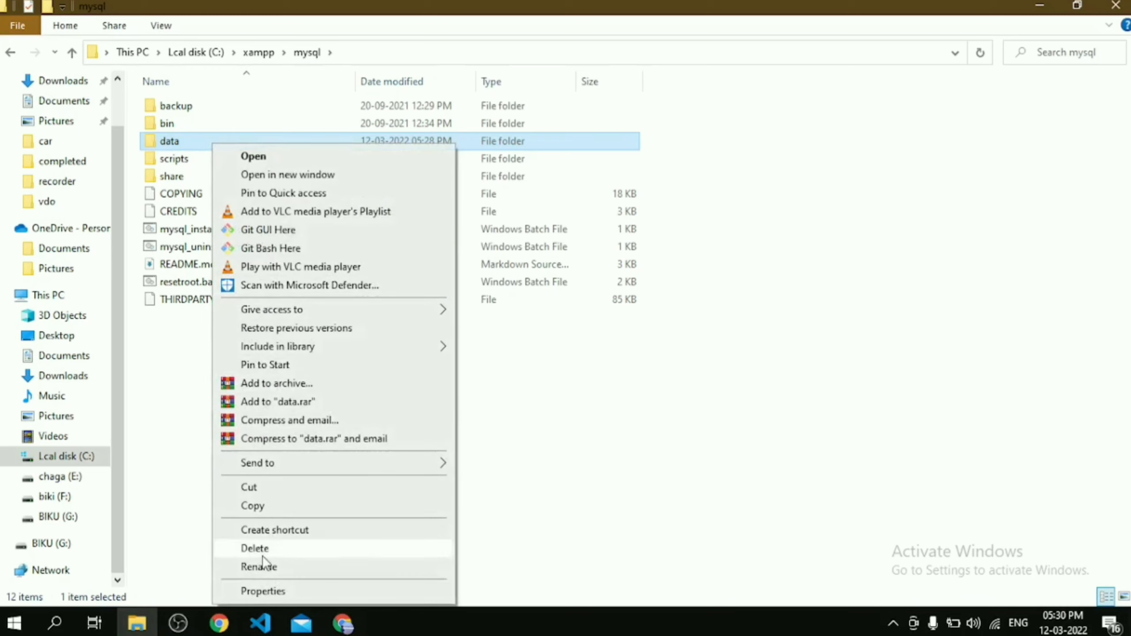
pyautogui.click(263, 568)
pyautogui.write('old_data')
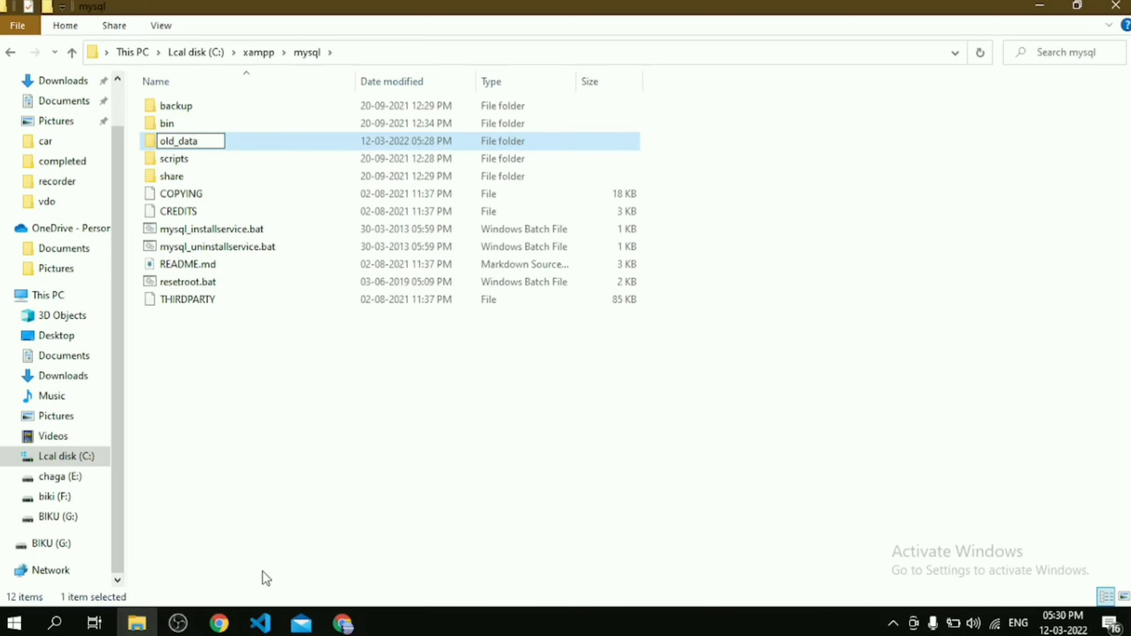
pyautogui.press('Return')
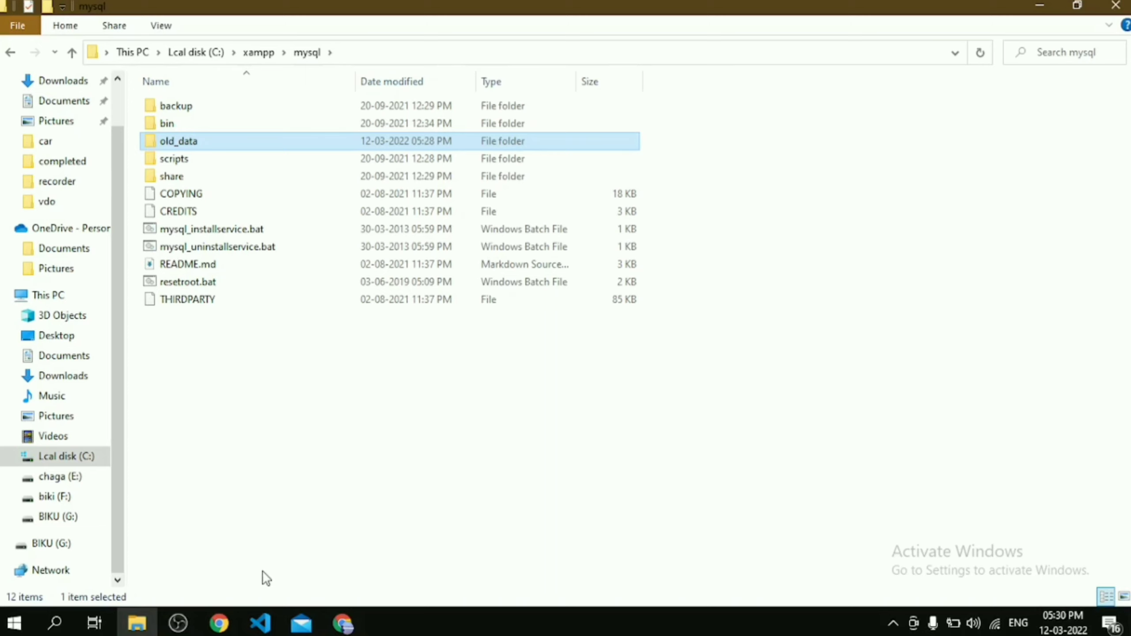
# Step: Create a new folder named data in the mysql directory
pyautogui.rightClick(352, 370)
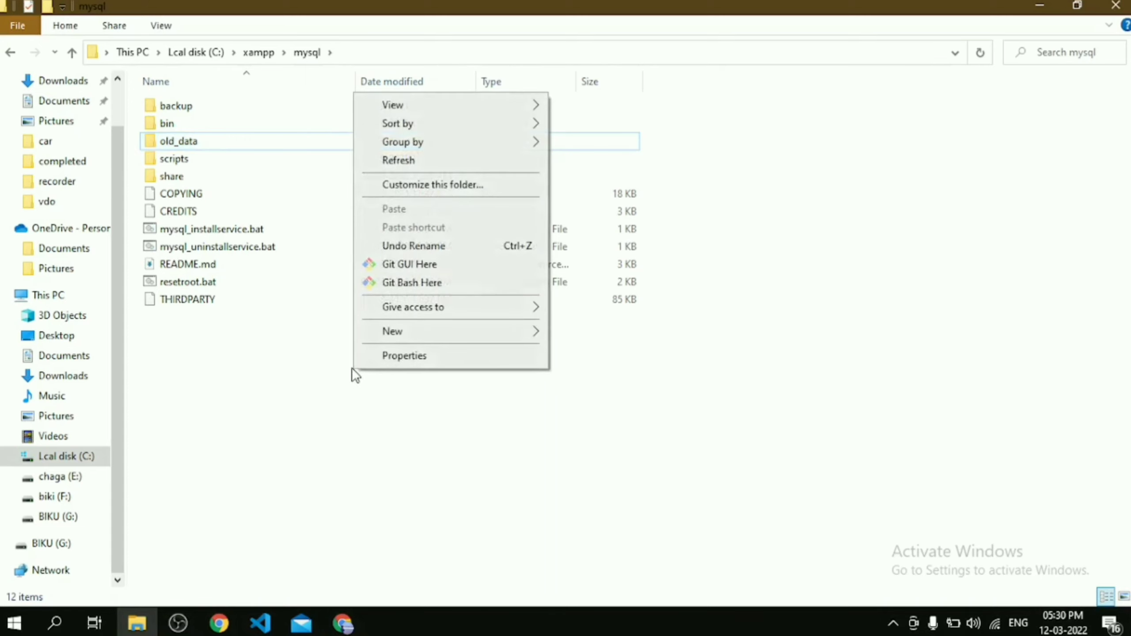
pyautogui.moveTo(383, 332)
pyautogui.click(597, 339)
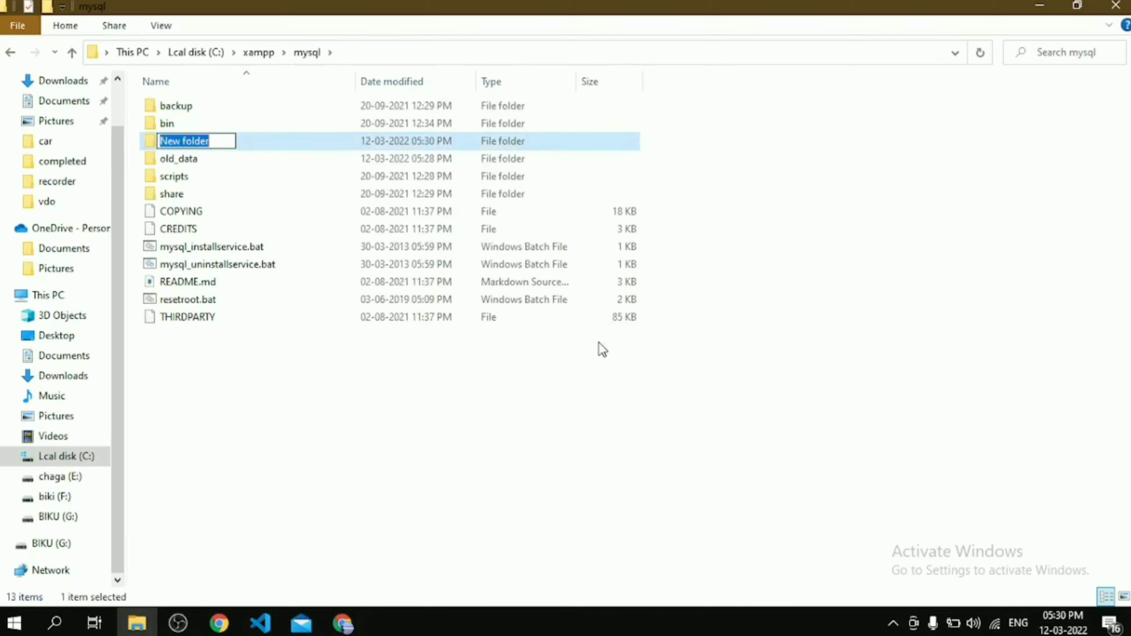
pyautogui.write('data')
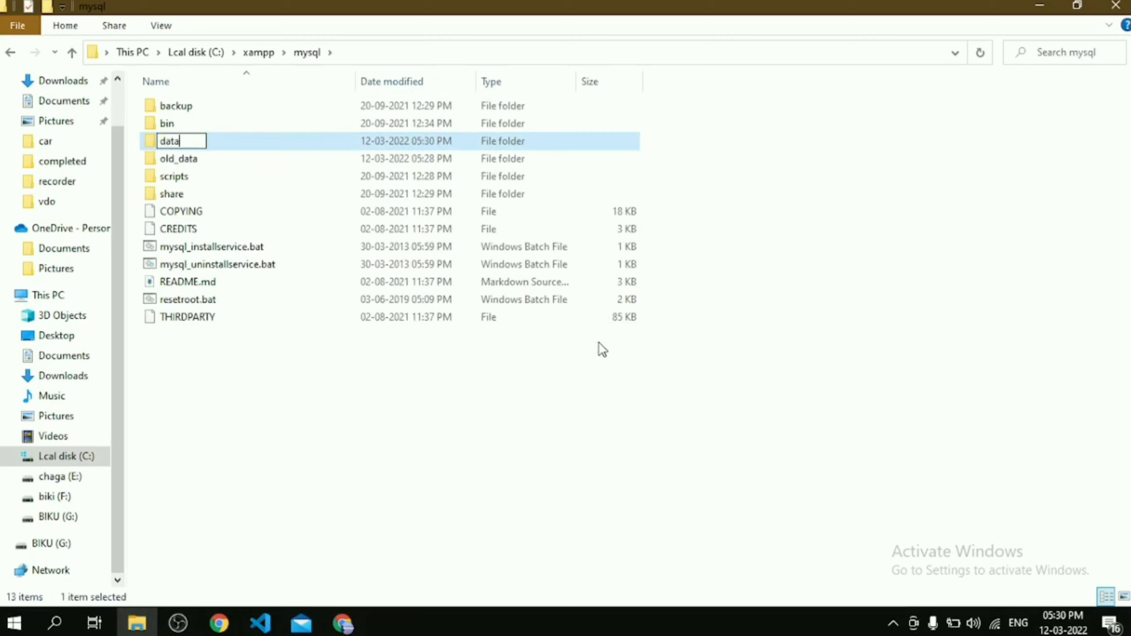
pyautogui.press('Return')
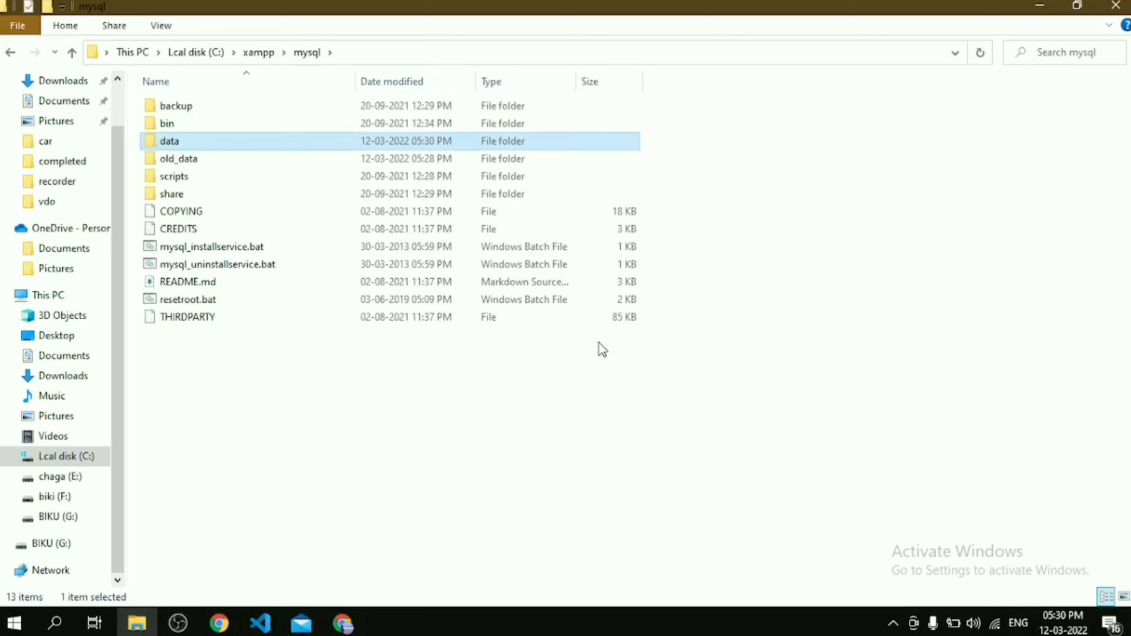
# Step: Copy all files and folders from the backup folder into the new, empty data folder
pyautogui.click(218, 112)
pyautogui.doubleClick(218, 112)
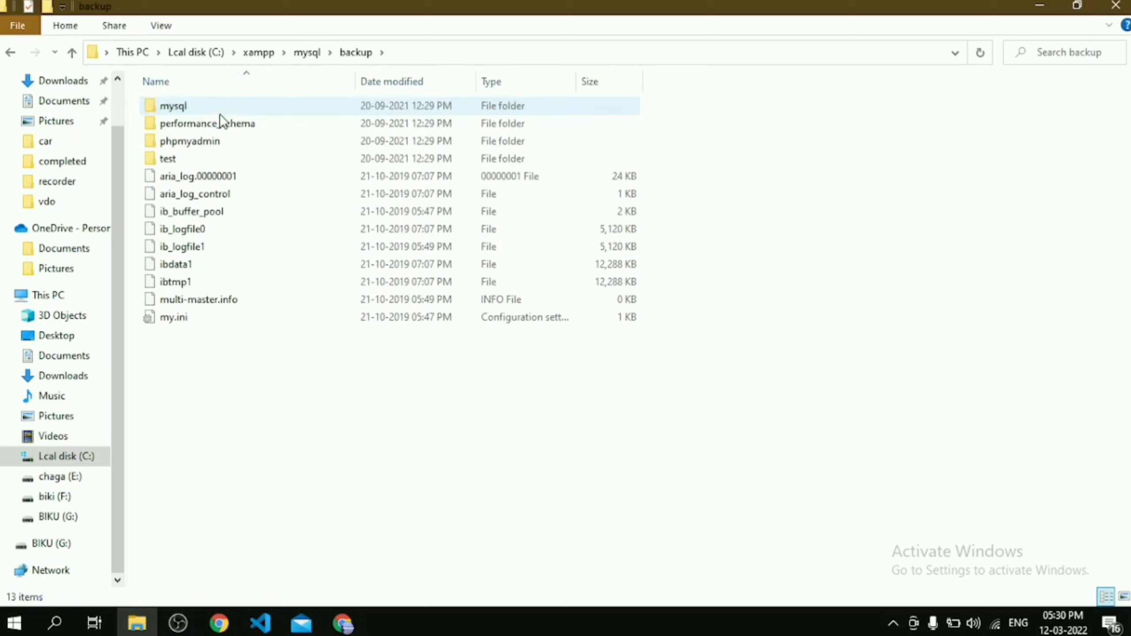
pyautogui.hotkey('ctrl', 'a')
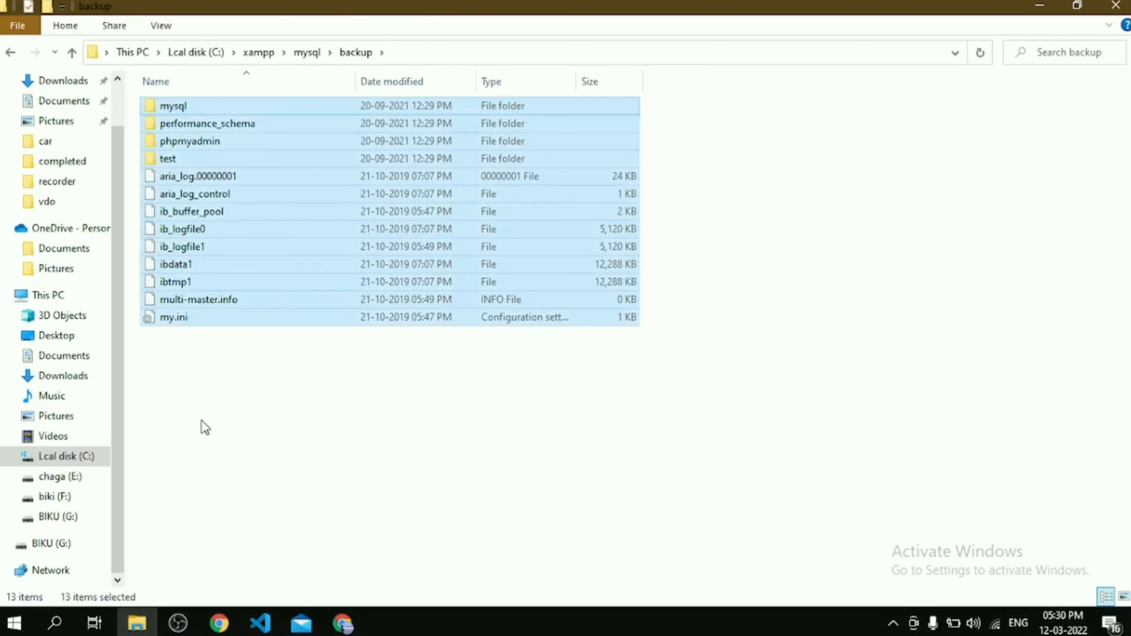
pyautogui.click(304, 52)
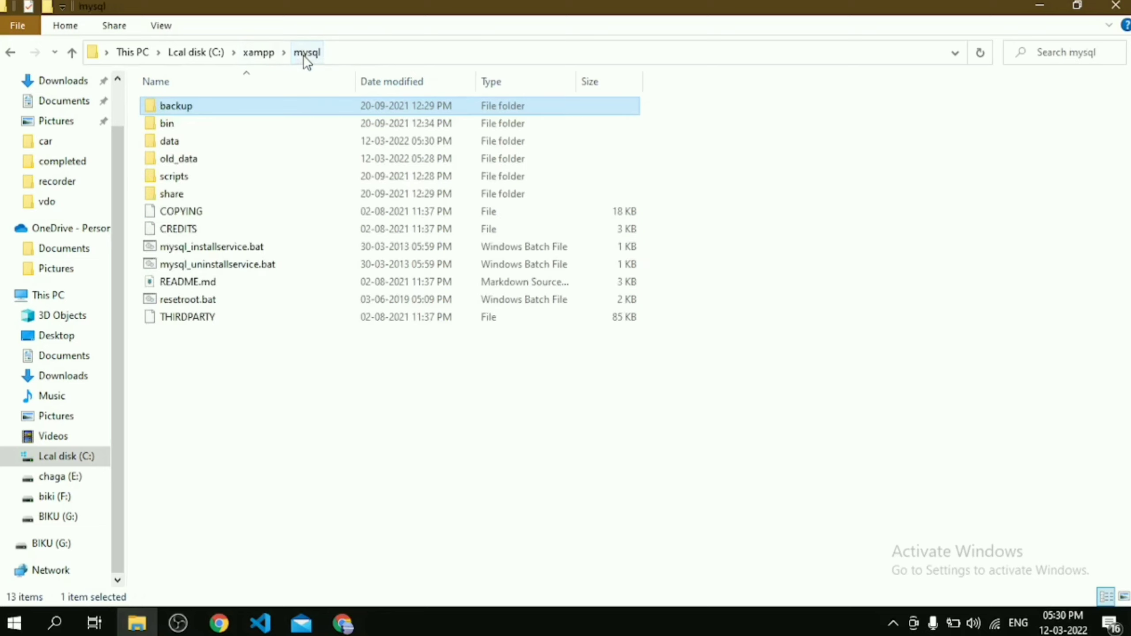
pyautogui.doubleClick(209, 141)
pyautogui.rightClick(212, 134)
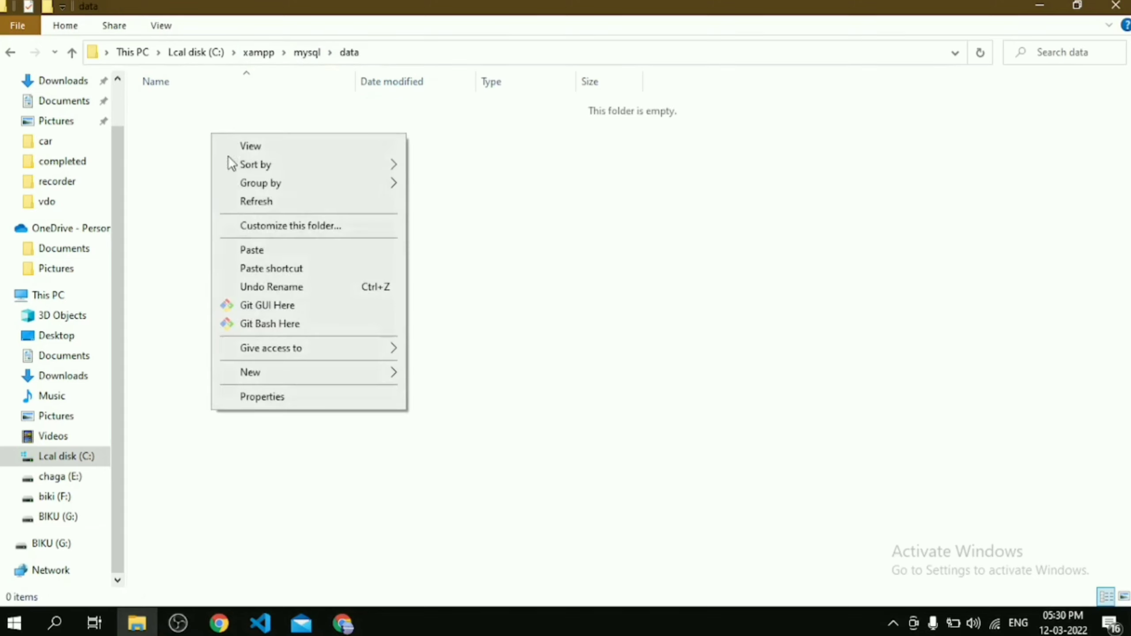
pyautogui.click(284, 257)
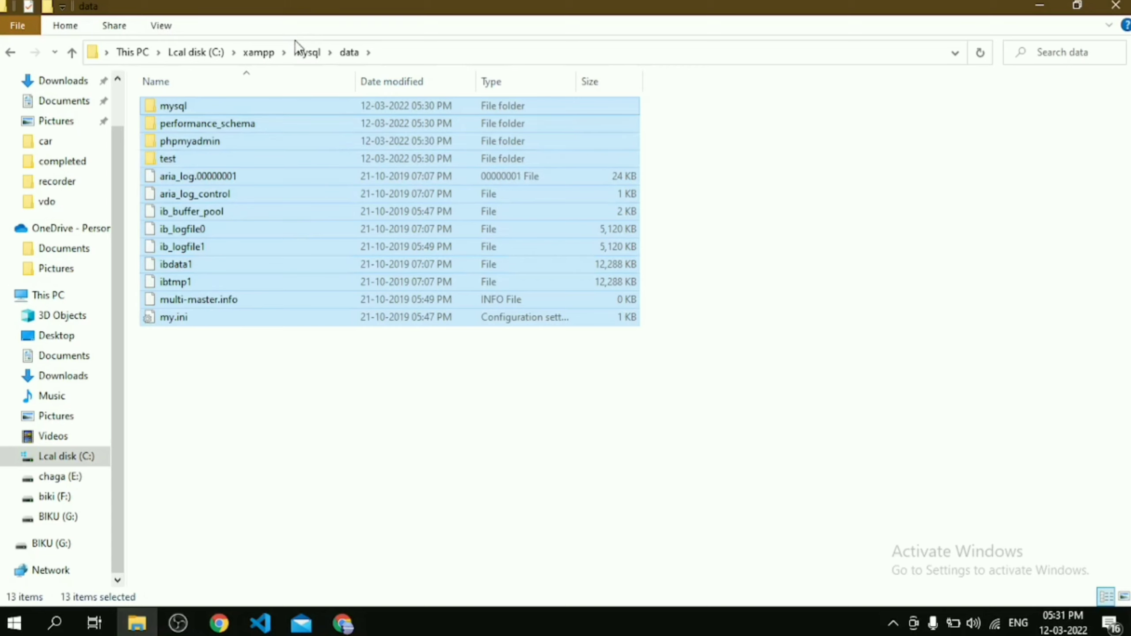
# Step: Copy the anesthesia, ecommerce, hrms, kilvishcars, laravel_project, resto and test folders from old_data to the clipboard
pyautogui.click(314, 53)
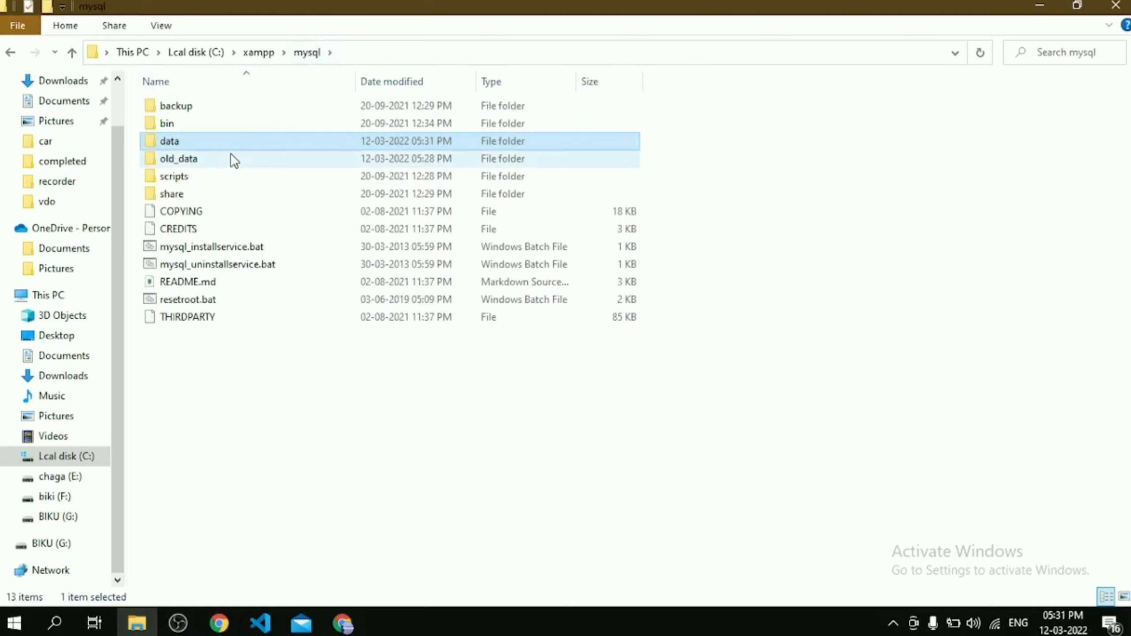
pyautogui.doubleClick(201, 160)
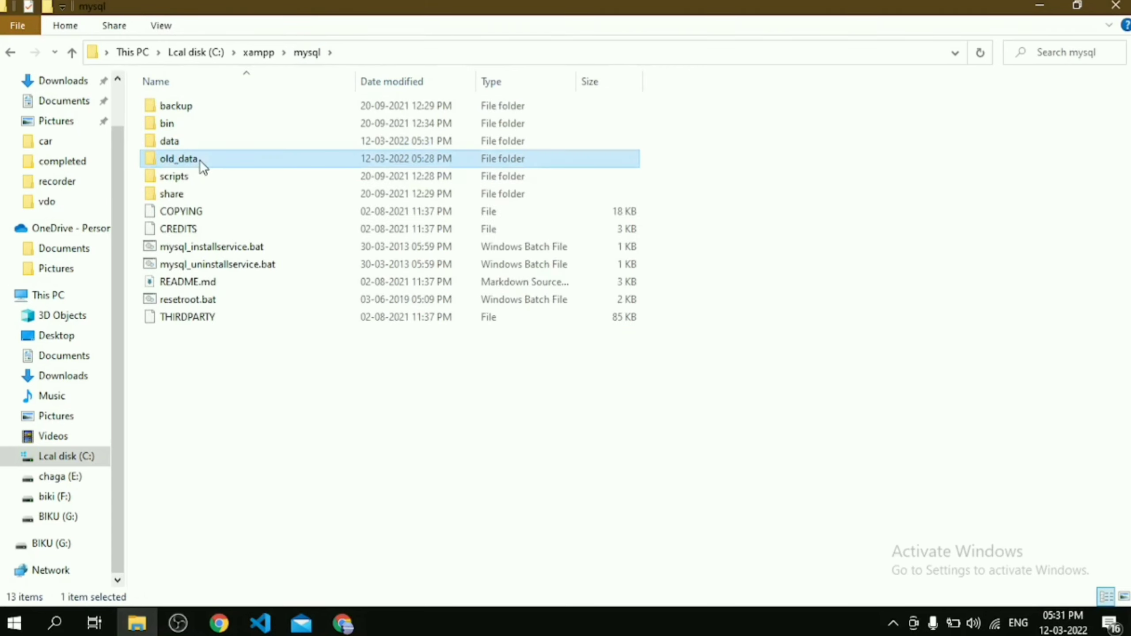
pyautogui.click(180, 268)
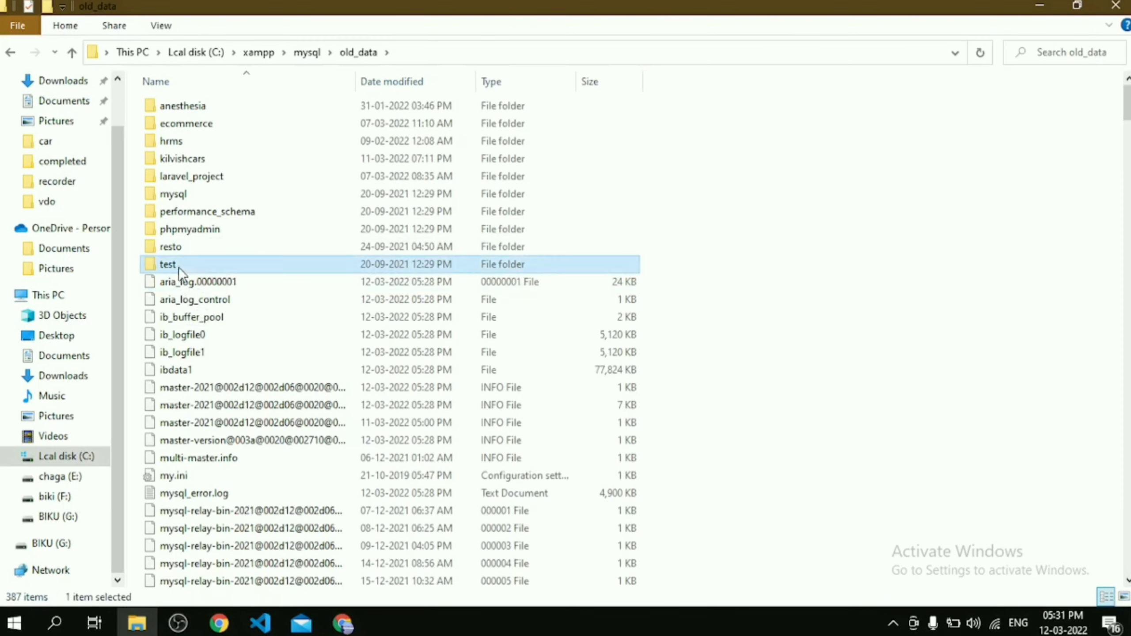
pyautogui.keyDown('ctrl'); pyautogui.click(189, 247); pyautogui.keyUp('ctrl')
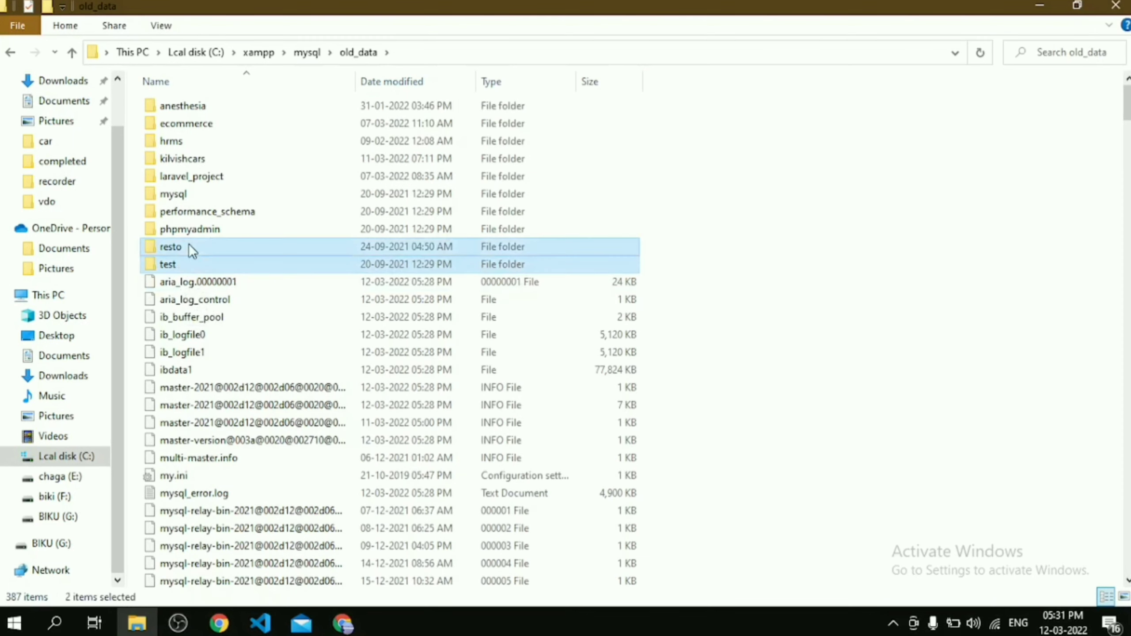
pyautogui.keyDown('ctrl'); pyautogui.click(191, 177); pyautogui.keyUp('ctrl')
pyautogui.keyDown('ctrl'); pyautogui.click(191, 158); pyautogui.keyUp('ctrl')
pyautogui.keyDown('ctrl'); pyautogui.click(189, 141); pyautogui.keyUp('ctrl')
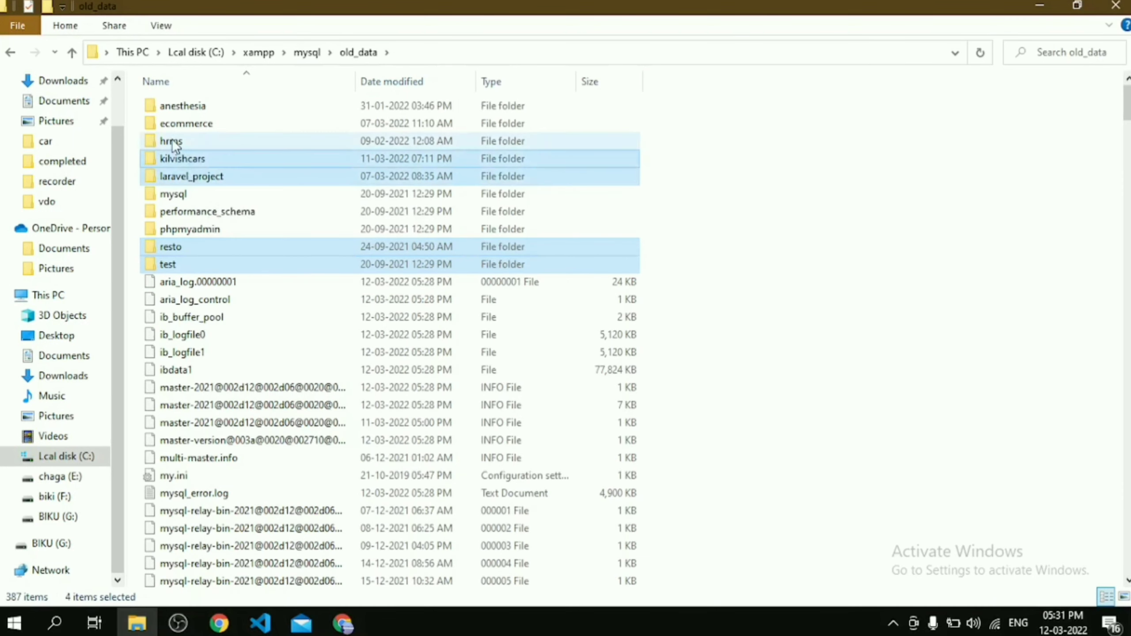
pyautogui.keyDown('ctrl'); pyautogui.click(190, 127); pyautogui.keyUp('ctrl')
pyautogui.keyDown('ctrl'); pyautogui.click(182, 103); pyautogui.keyUp('ctrl')
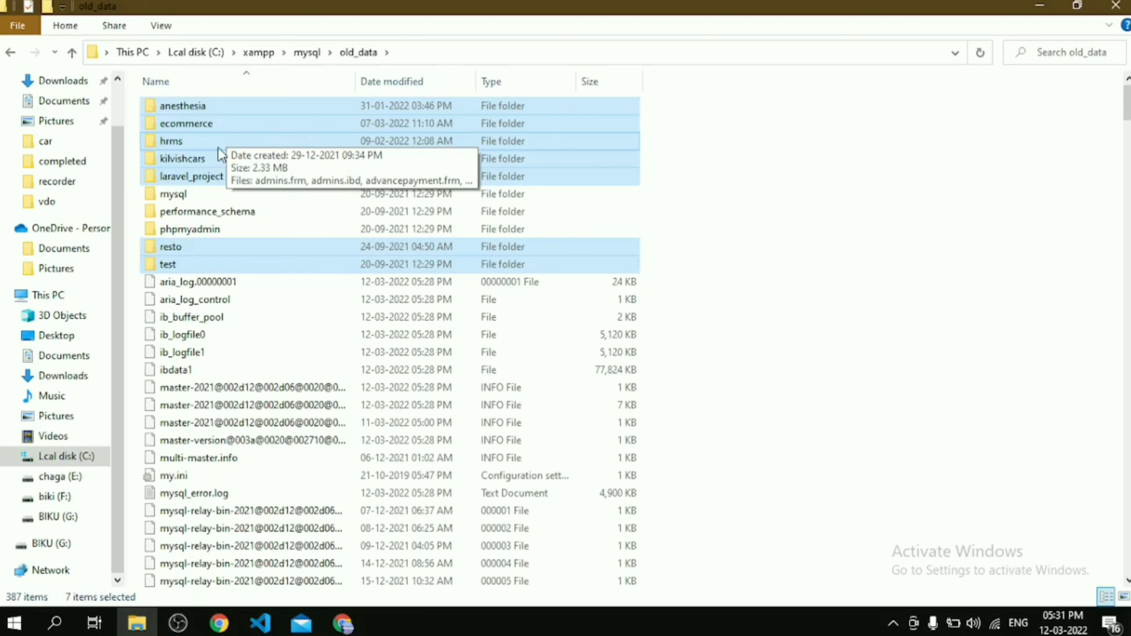
pyautogui.rightClick(262, 125)
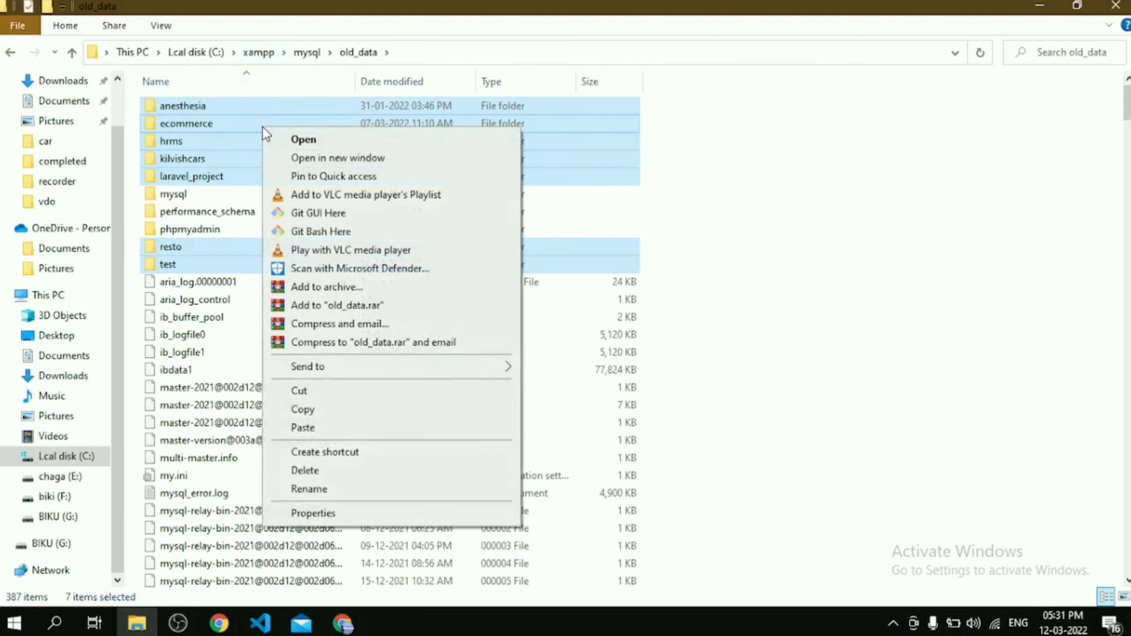
pyautogui.click(306, 410)
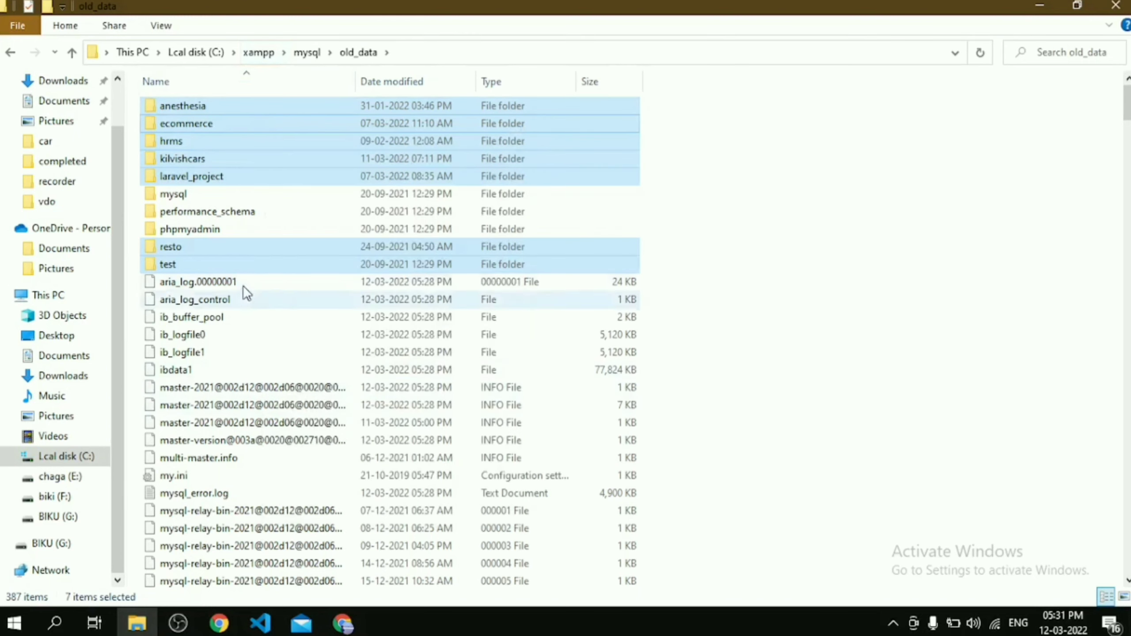
# Step: Paste the copied database folders into the data folder, replacing the existing db.opt file
pyautogui.click(310, 55)
pyautogui.click(198, 139)
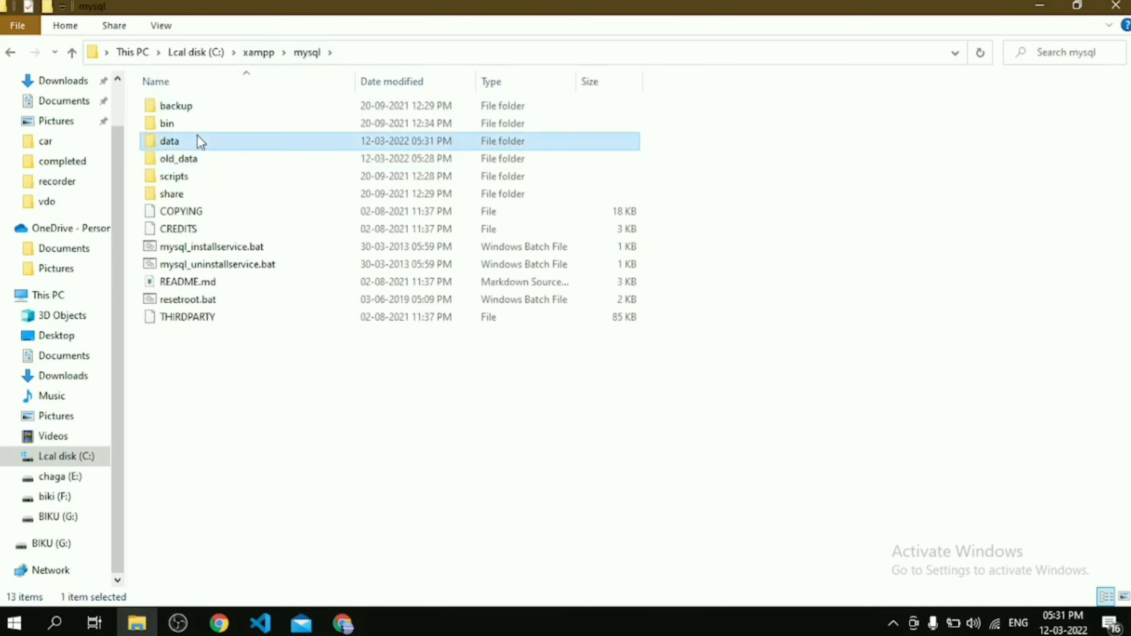
pyautogui.doubleClick(273, 142)
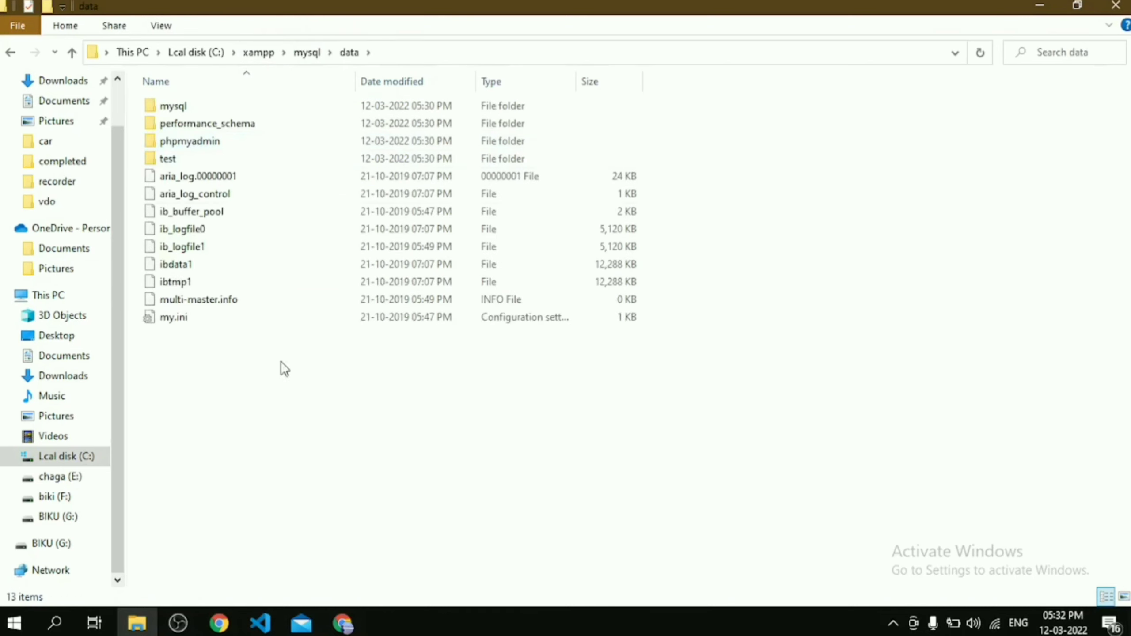
pyautogui.rightClick(286, 387)
pyautogui.click(344, 229)
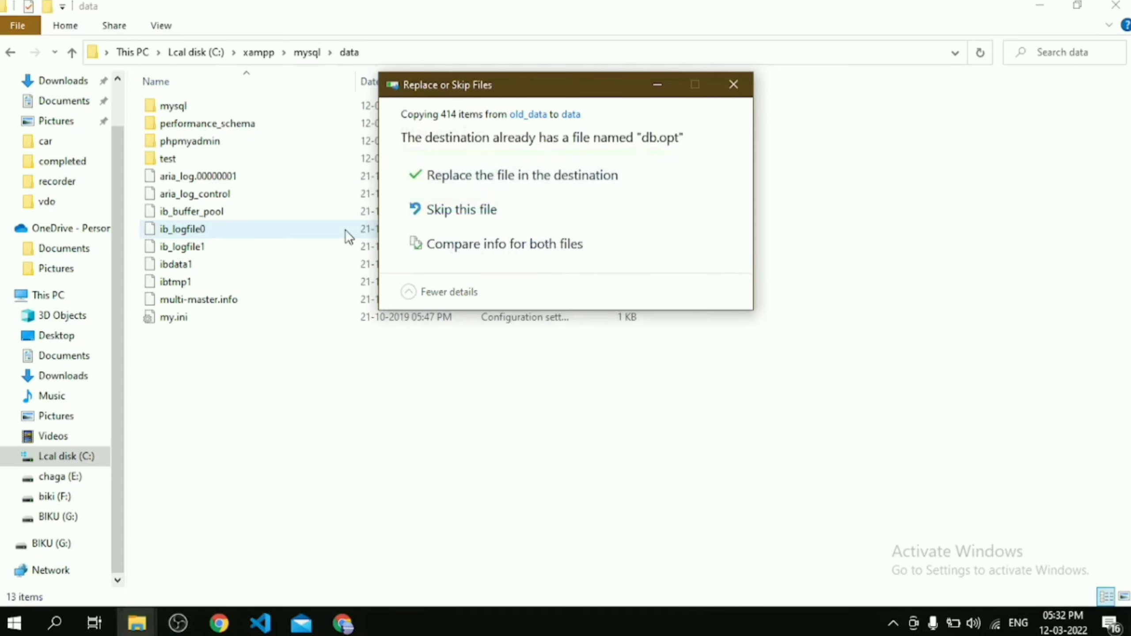
pyautogui.click(507, 176)
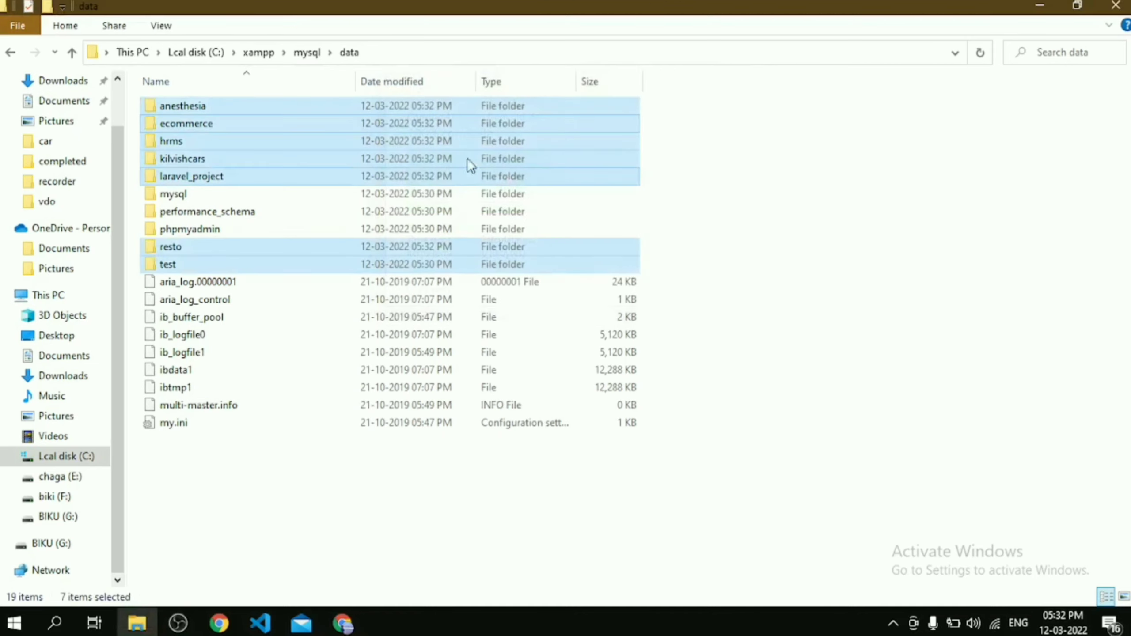
# Step: Copy the ibdata1 file from the old_data folder to the clipboard
pyautogui.click(302, 52)
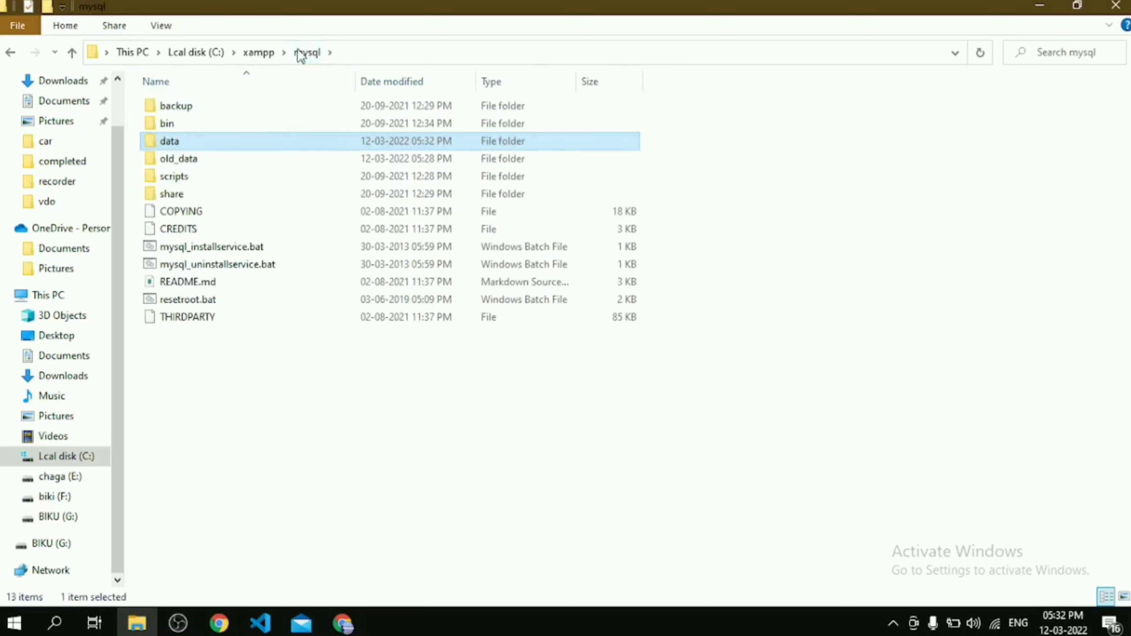
pyautogui.click(209, 161)
pyautogui.click(207, 161)
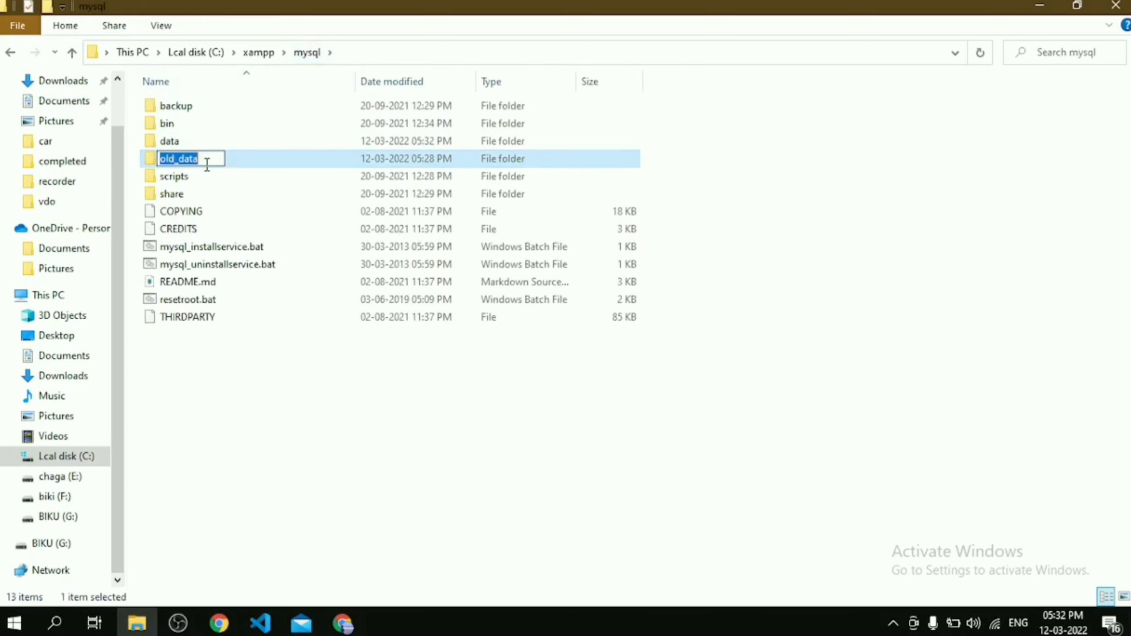
pyautogui.doubleClick(250, 157)
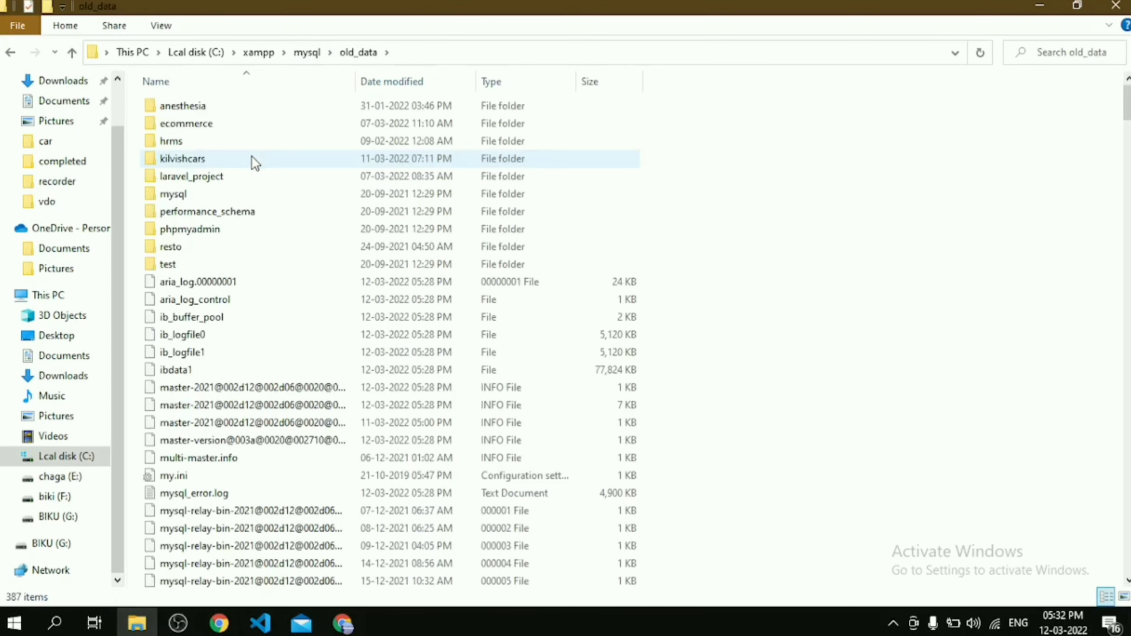
pyautogui.click(210, 369)
pyautogui.rightClick(213, 372)
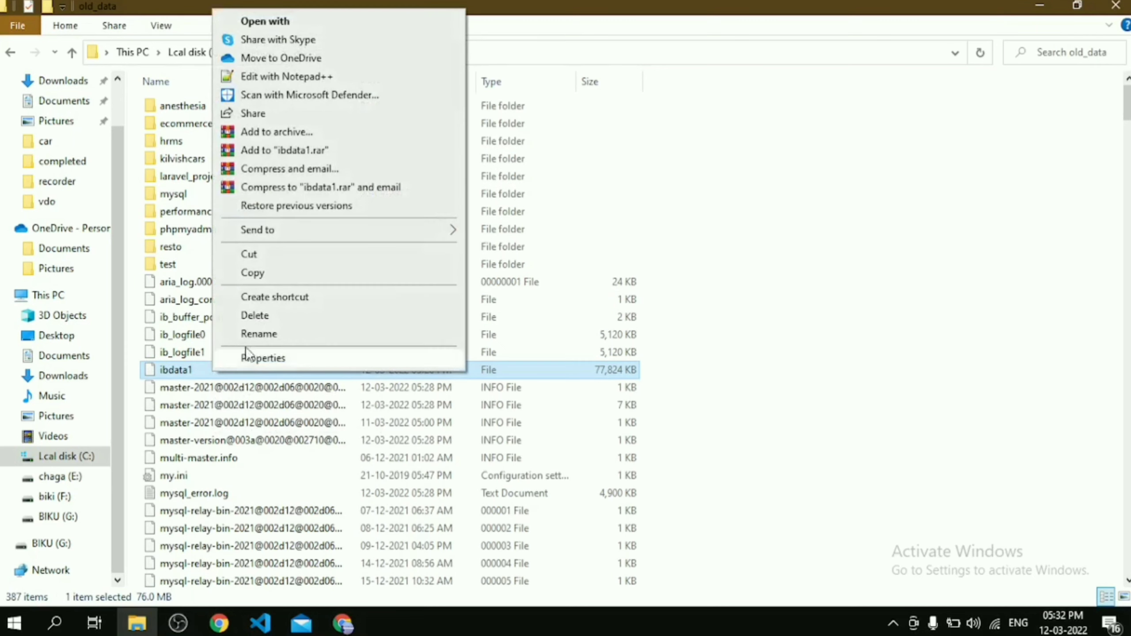
pyautogui.click(263, 273)
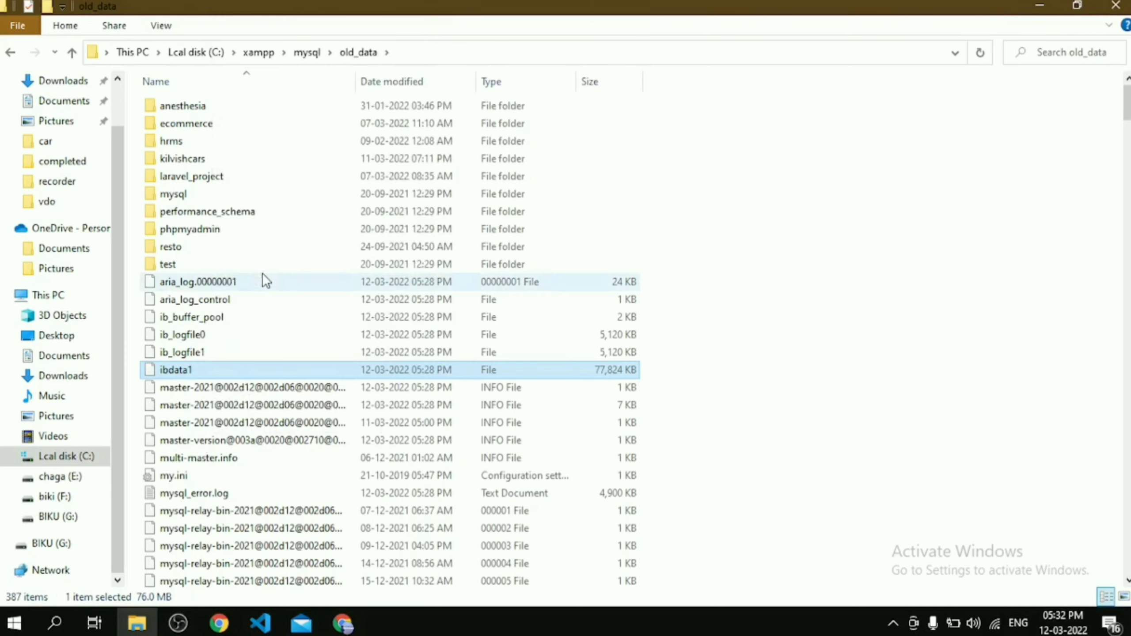
# Step: Paste the copied ibdata1 file into the mysql data folder, replacing the existing file of that name
pyautogui.click(312, 51)
pyautogui.doubleClick(235, 142)
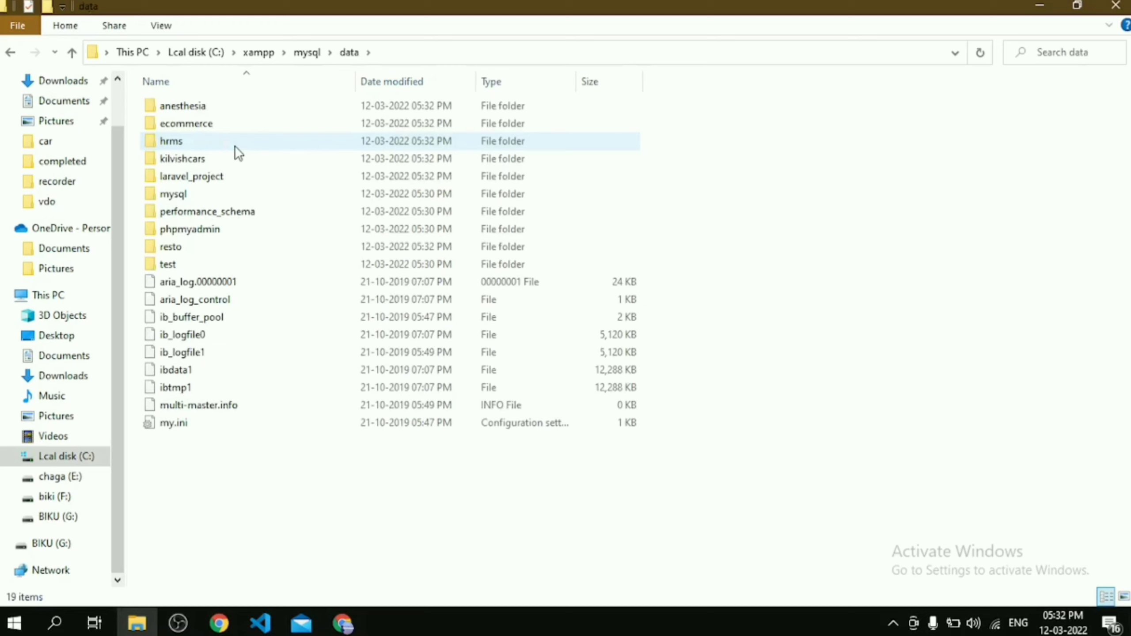
pyautogui.rightClick(294, 451)
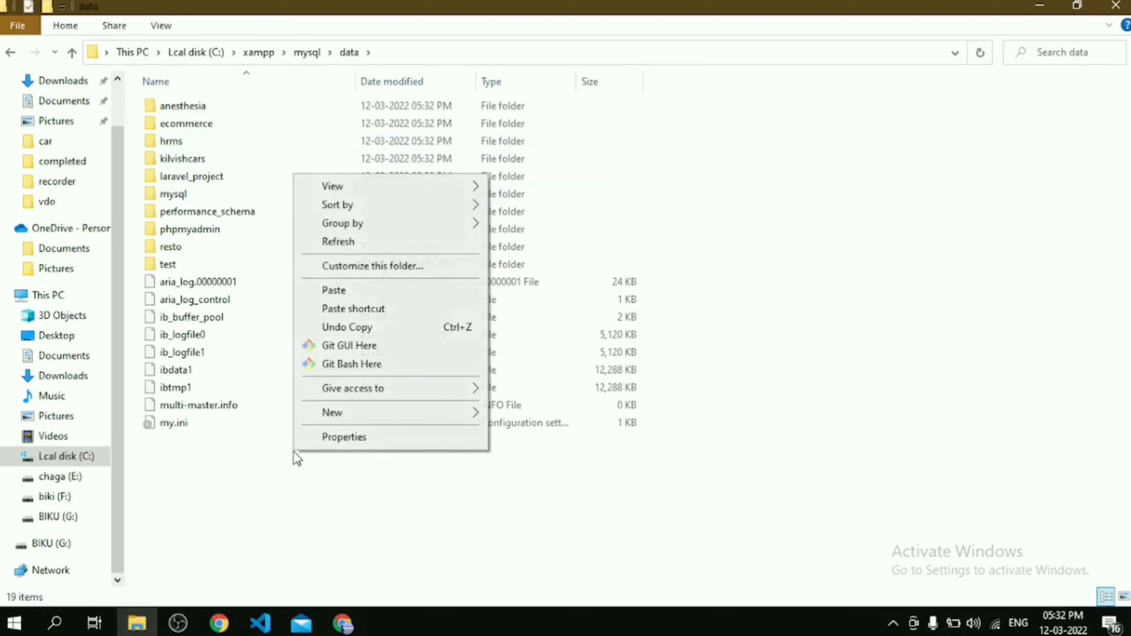
pyautogui.click(343, 295)
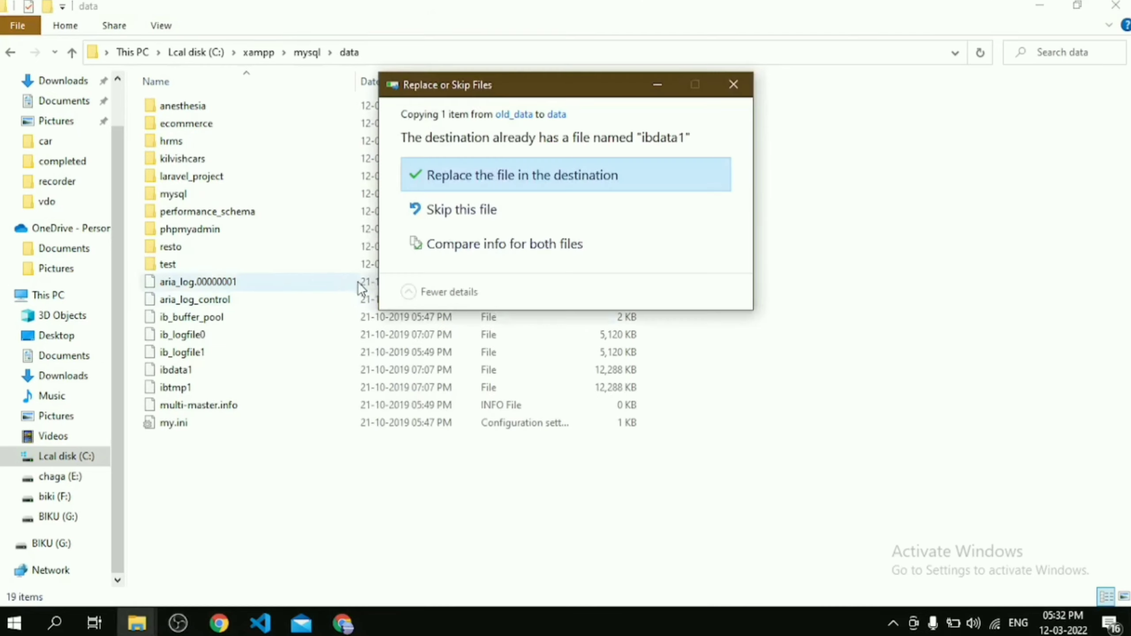
pyautogui.click(546, 184)
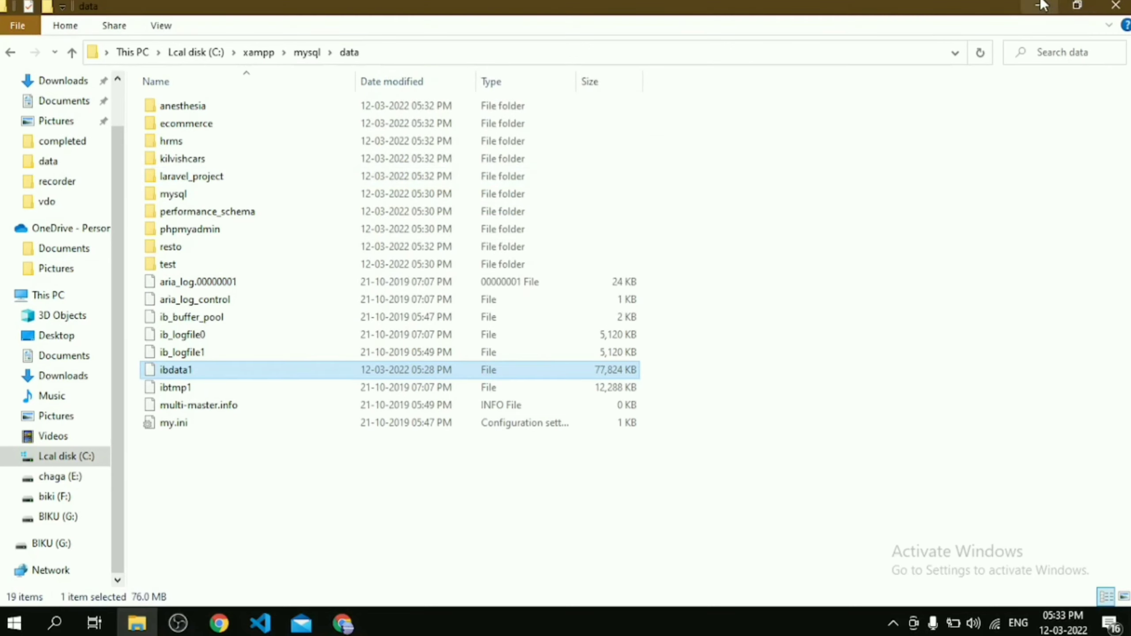
# Step: Switch to the XAMPP Control Panel and start the Apache and MySQL modules
pyautogui.click(1042, 5)
pyautogui.click(55, 622)
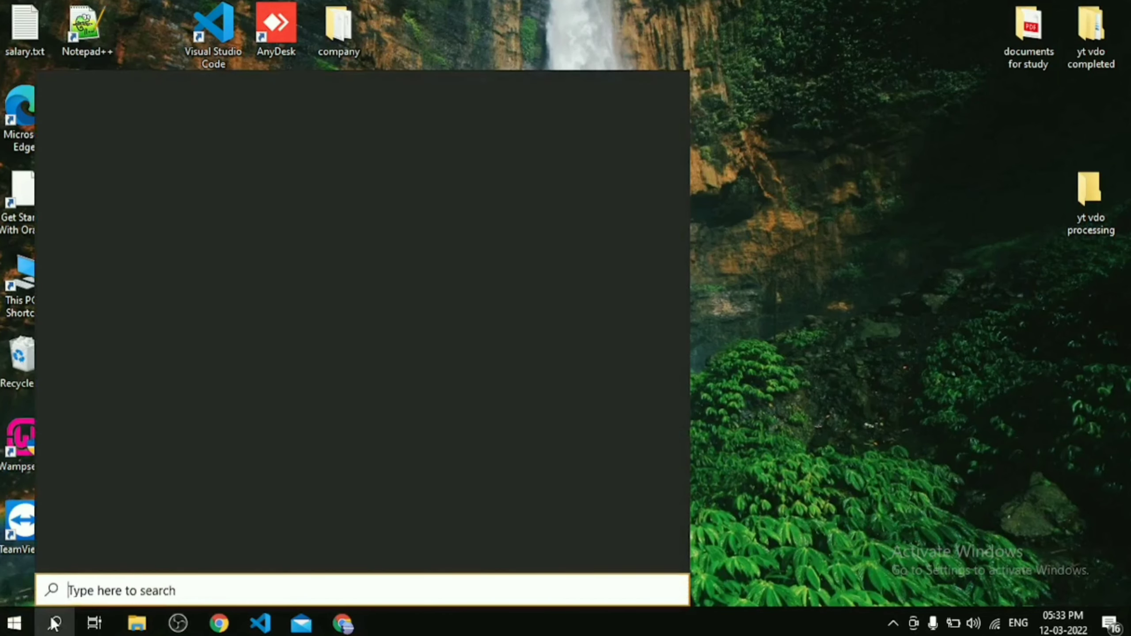
pyautogui.write('xa')
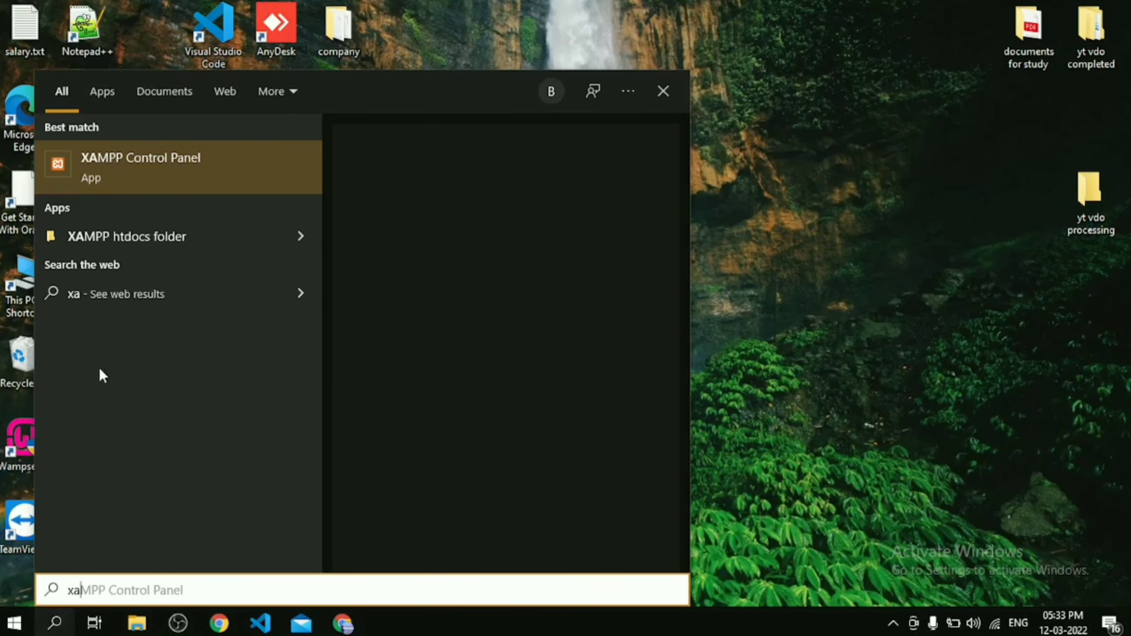
pyautogui.click(114, 161)
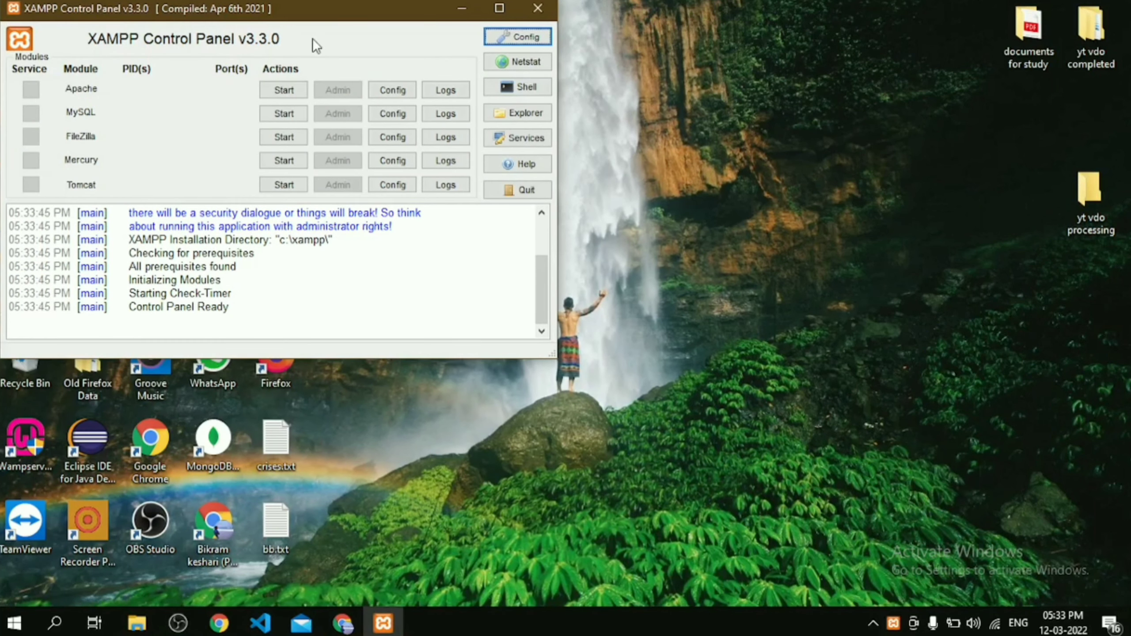
pyautogui.click(276, 89)
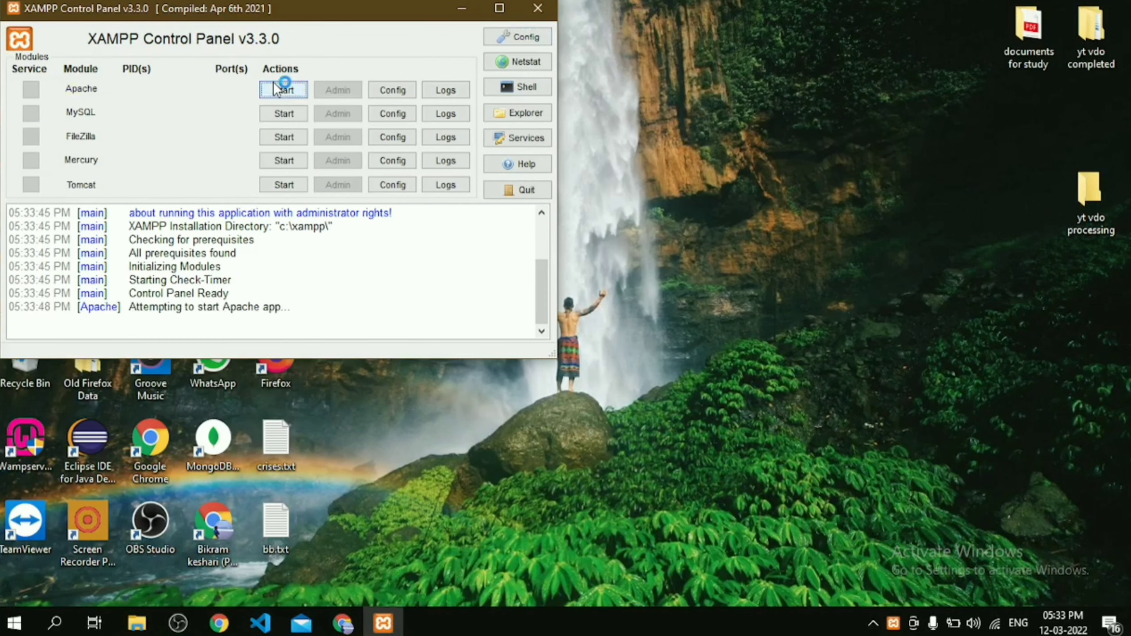
pyautogui.click(282, 114)
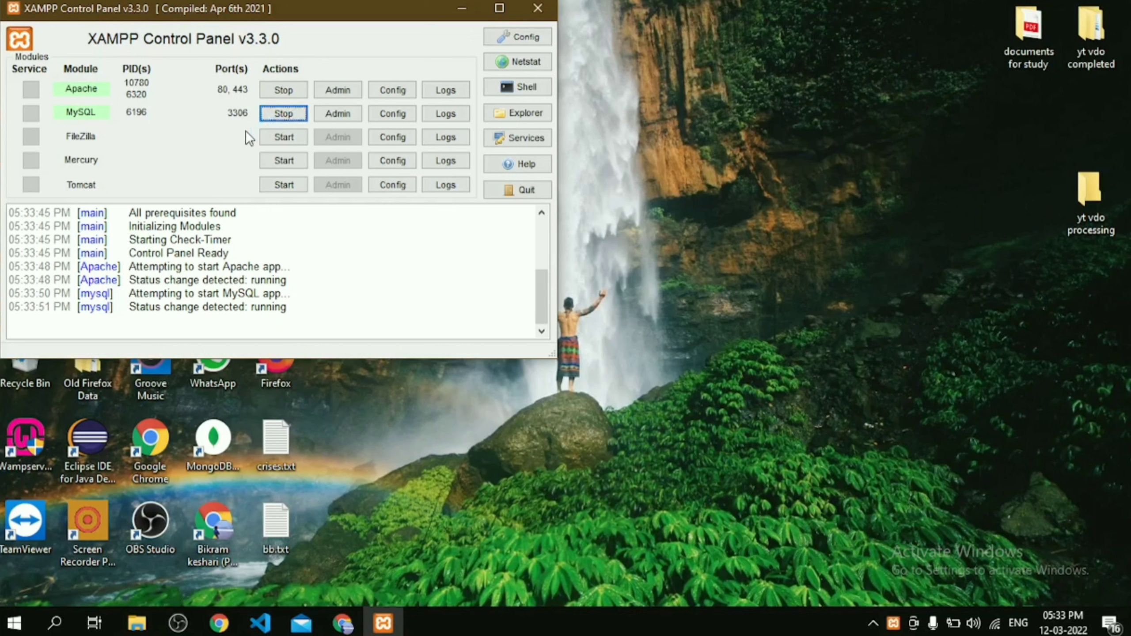
# Step: Switch to Chrome and open localhost/phpmyadmin to check the restored databases
pyautogui.click(342, 622)
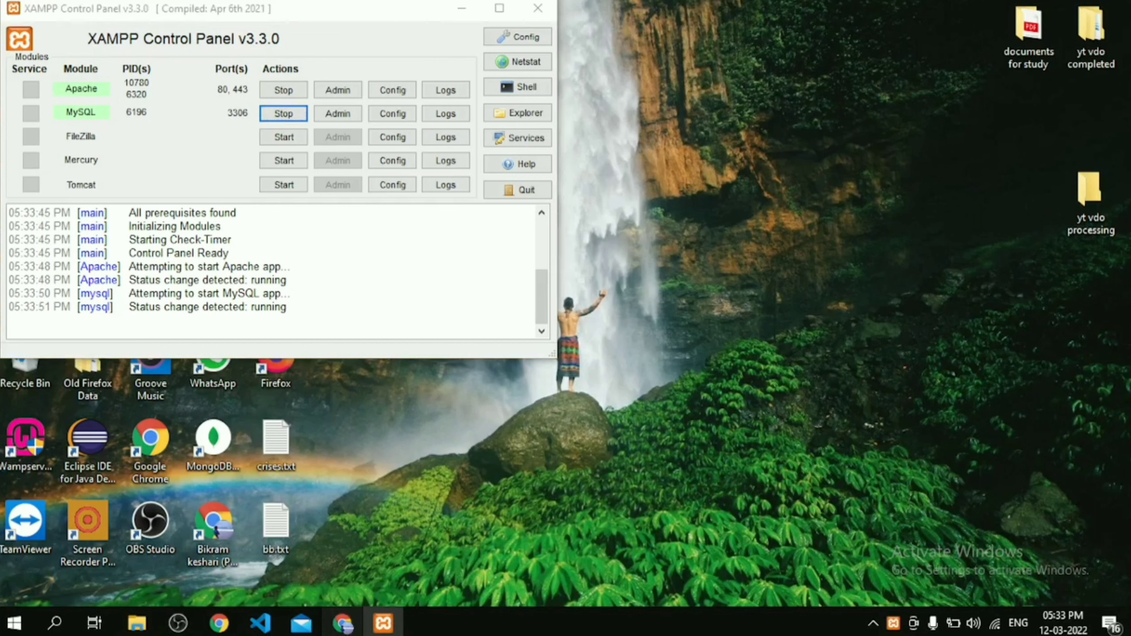
pyautogui.click(216, 32)
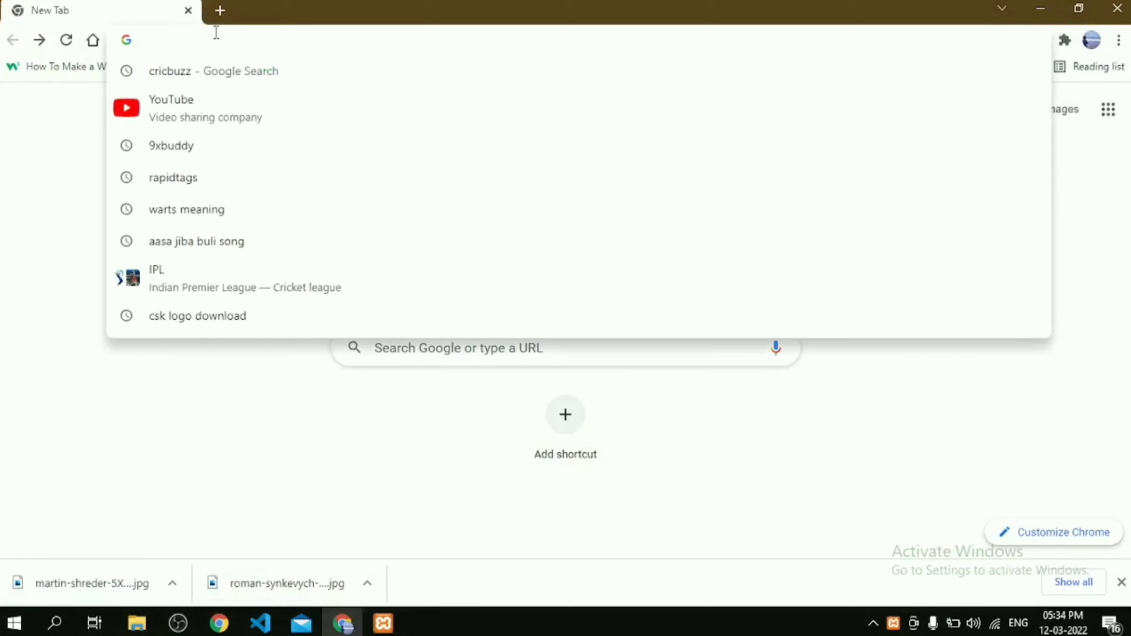
pyautogui.write('local')
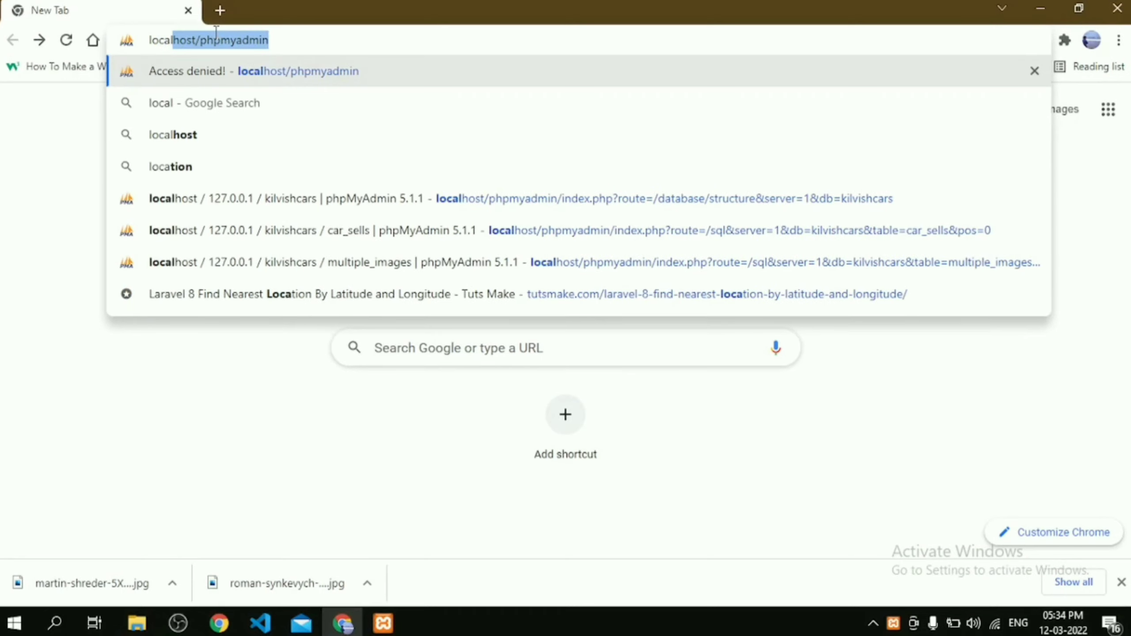
pyautogui.write('host')
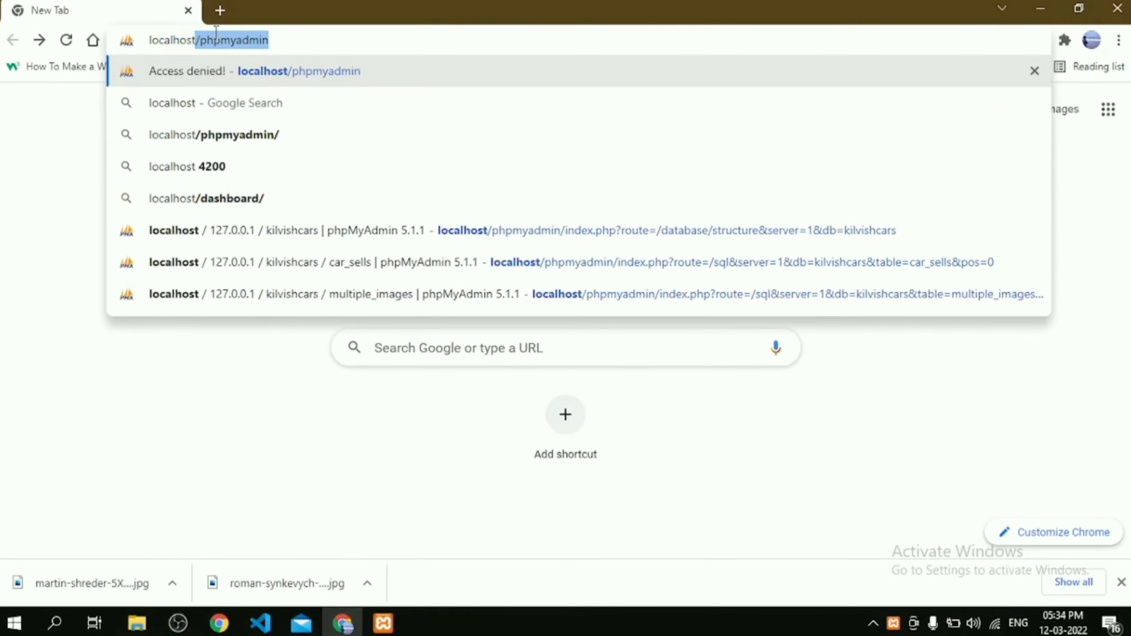
pyautogui.press('End')
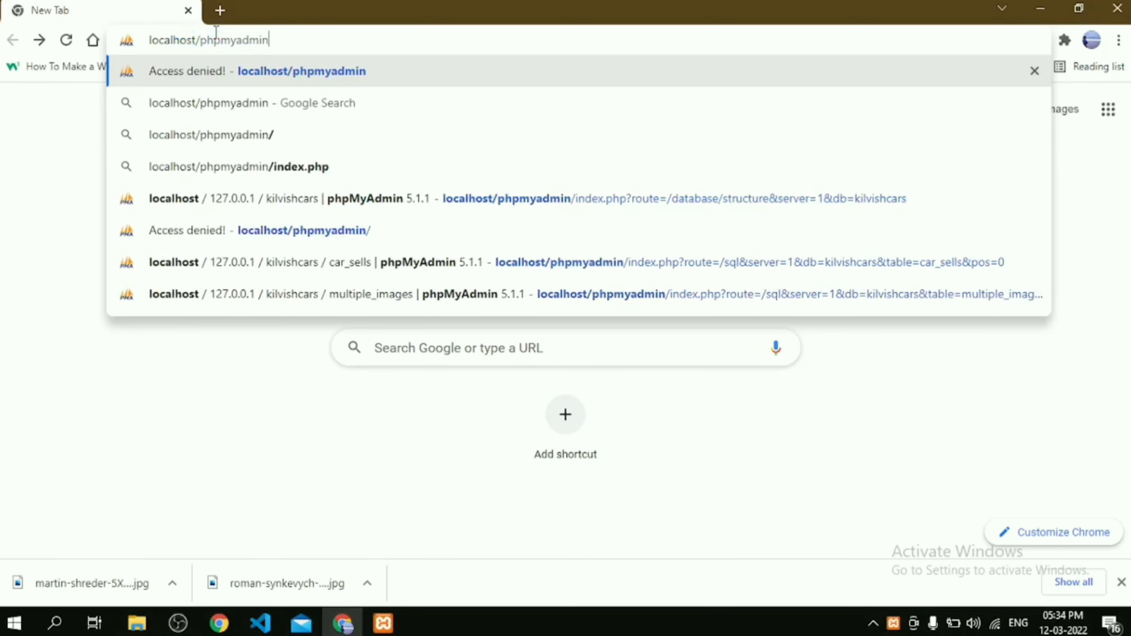
pyautogui.press('Return')
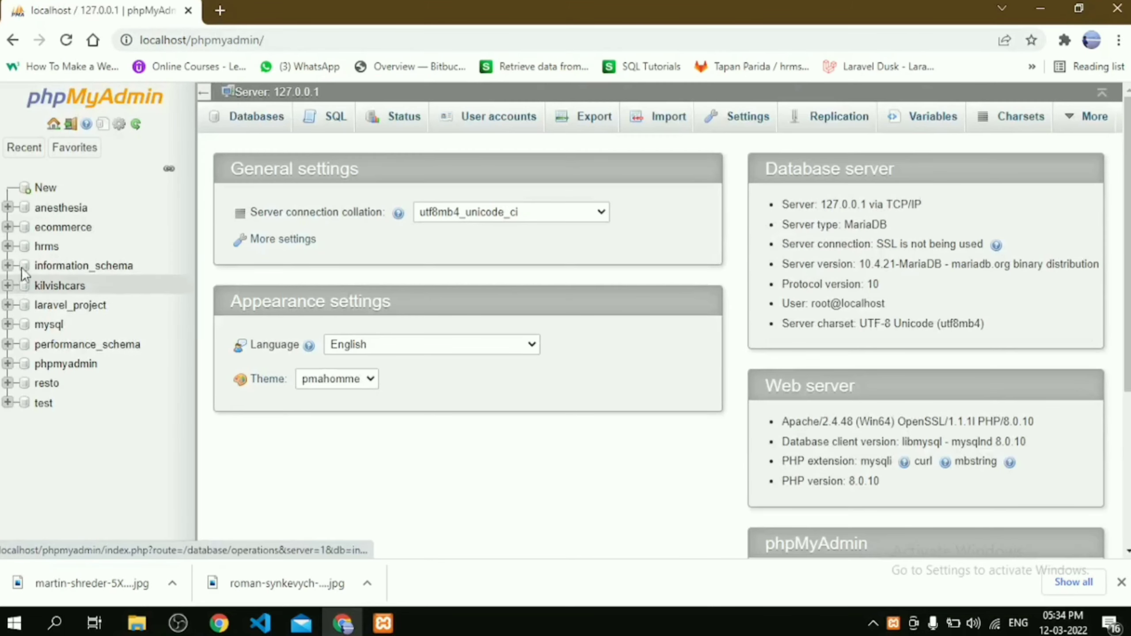
# Step: Minimize the browser and the XAMPP Control Panel to return to the desktop
pyautogui.click(1038, 9)
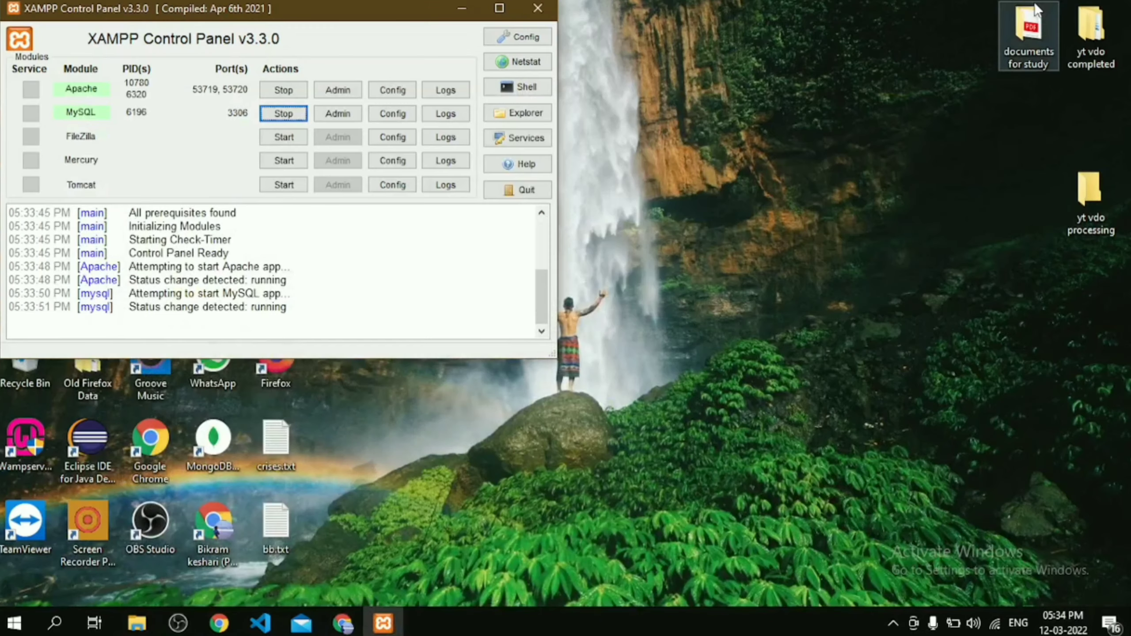
pyautogui.click(755, 87)
pyautogui.click(452, 16)
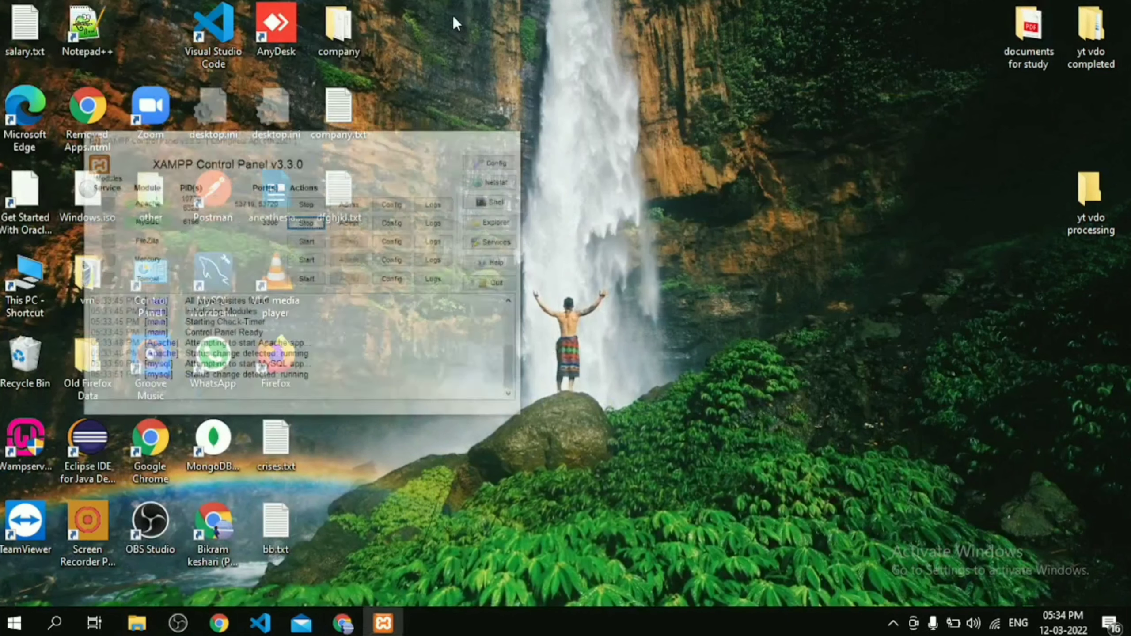
pyautogui.rightClick(576, 198)
pyautogui.click(620, 246)
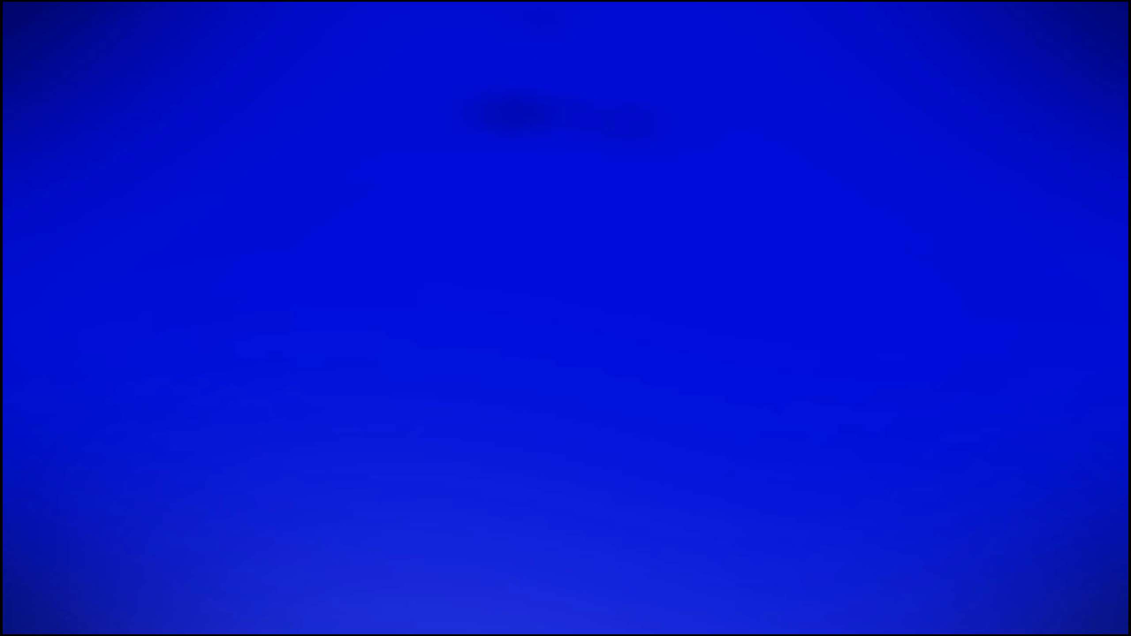